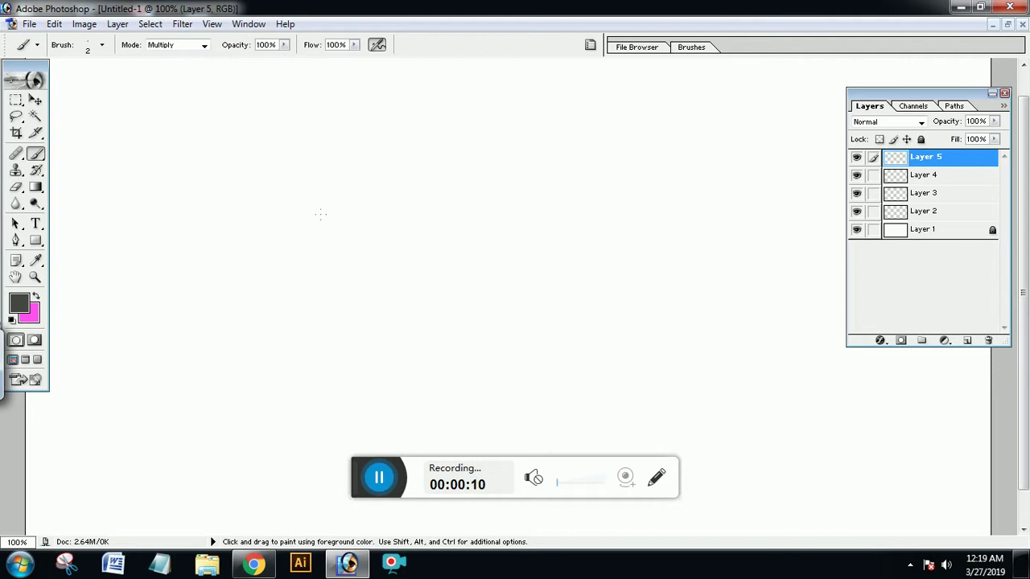
- Sketch a standing figure's head, slanted shoulder line, centre line, torso and hips with a 2 px dark grey brush on Layer 5
mouse_move(244, 132)
mouse_down()
mouse_move(240, 105)
mouse_move(242, 152)
mouse_move(239, 125)
mouse_move(278, 121)
mouse_up()
mouse_move(256, 84)
mouse_down()
mouse_move(264, 163)
mouse_move(306, 152)
mouse_move(299, 198)
mouse_up()
drag(269, 130, 288, 187)
mouse_move(203, 169)
mouse_down()
mouse_move(238, 164)
mouse_move(210, 174)
mouse_move(311, 140)
mouse_up()
mouse_move(261, 153)
mouse_down()
mouse_move(264, 102)
mouse_move(236, 434)
mouse_up()
mouse_move(239, 165)
mouse_down()
mouse_move(242, 248)
mouse_move(305, 230)
mouse_up()
mouse_move(237, 227)
mouse_down()
mouse_move(305, 223)
mouse_move(305, 199)
mouse_up()
mouse_move(236, 241)
mouse_down()
mouse_move(287, 251)
mouse_move(301, 266)
mouse_up()
drag(235, 286, 297, 291)
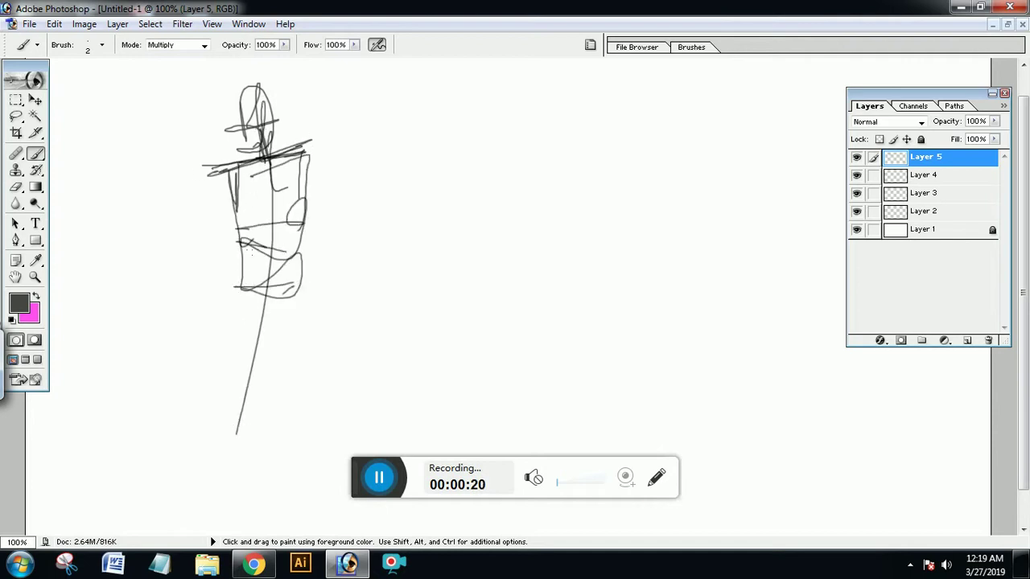
- Draw the standing figure's two spread legs down from the hips and add short strokes for the feet
mouse_move(248, 247)
mouse_down()
mouse_move(246, 326)
mouse_move(214, 434)
mouse_up()
drag(214, 434, 223, 422)
drag(290, 251, 314, 394)
mouse_move(296, 285)
mouse_down()
mouse_move(322, 443)
mouse_move(341, 442)
mouse_up()
drag(304, 456, 338, 449)
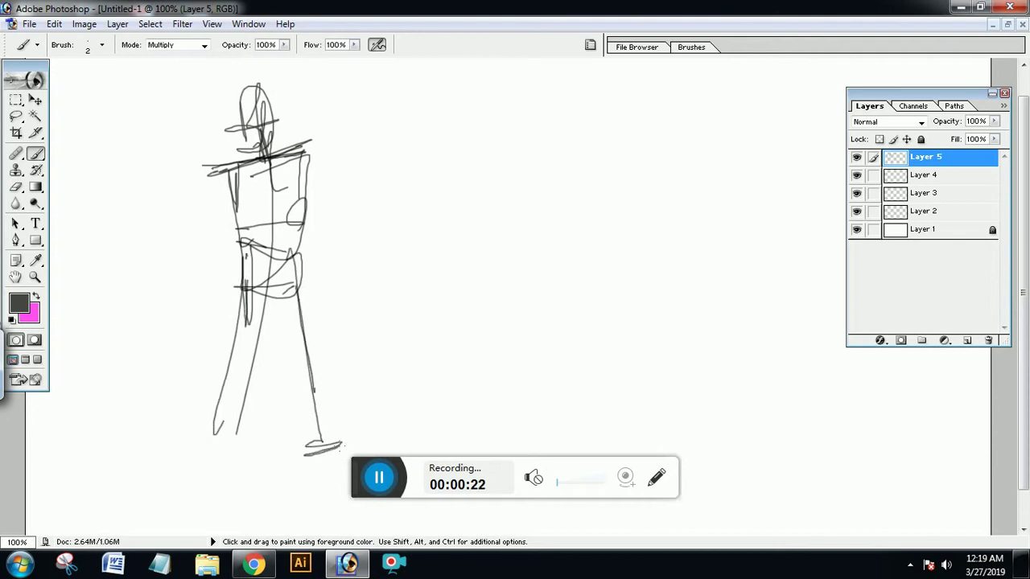
mouse_move(241, 289)
mouse_down()
mouse_move(205, 461)
mouse_move(213, 454)
mouse_move(177, 467)
mouse_up()
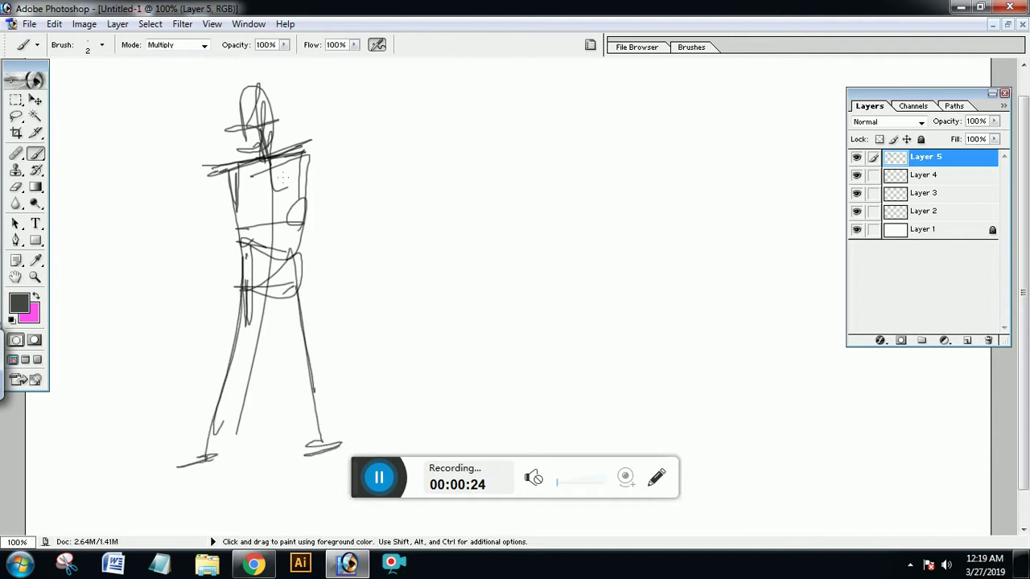
- Restate the standing figure's chest and hip lines, and build up the leg on its right-hand side with thigh, shin and foot strokes
drag(251, 179, 299, 164)
mouse_move(247, 273)
mouse_down()
mouse_move(272, 261)
mouse_move(297, 269)
mouse_up()
drag(292, 268, 306, 427)
drag(295, 305, 314, 434)
mouse_move(316, 429)
mouse_down()
mouse_move(321, 460)
mouse_move(306, 460)
mouse_up()
drag(335, 459, 297, 469)
mouse_move(238, 285)
mouse_down()
mouse_move(295, 276)
mouse_move(296, 393)
mouse_up()
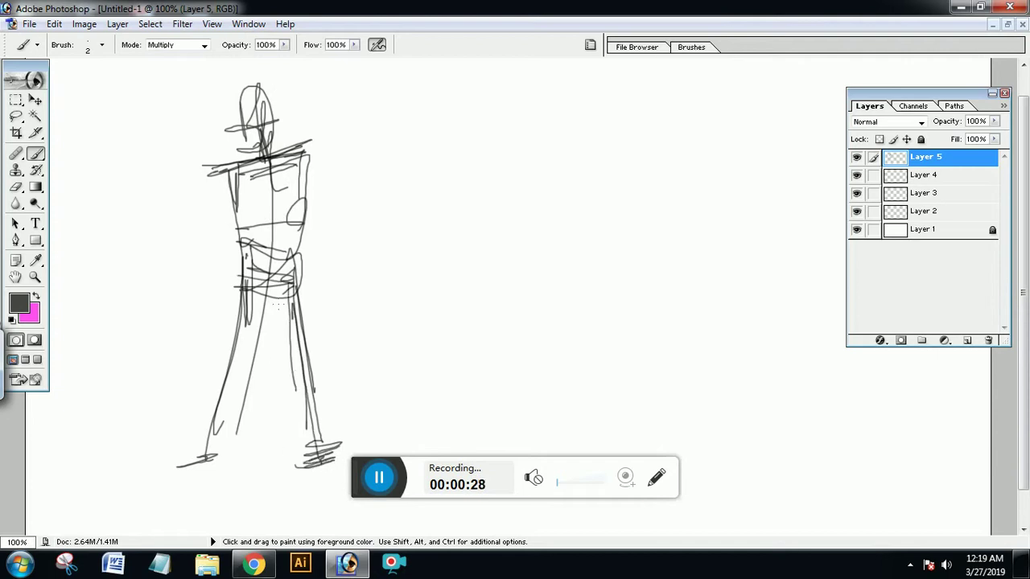
drag(279, 304, 335, 470)
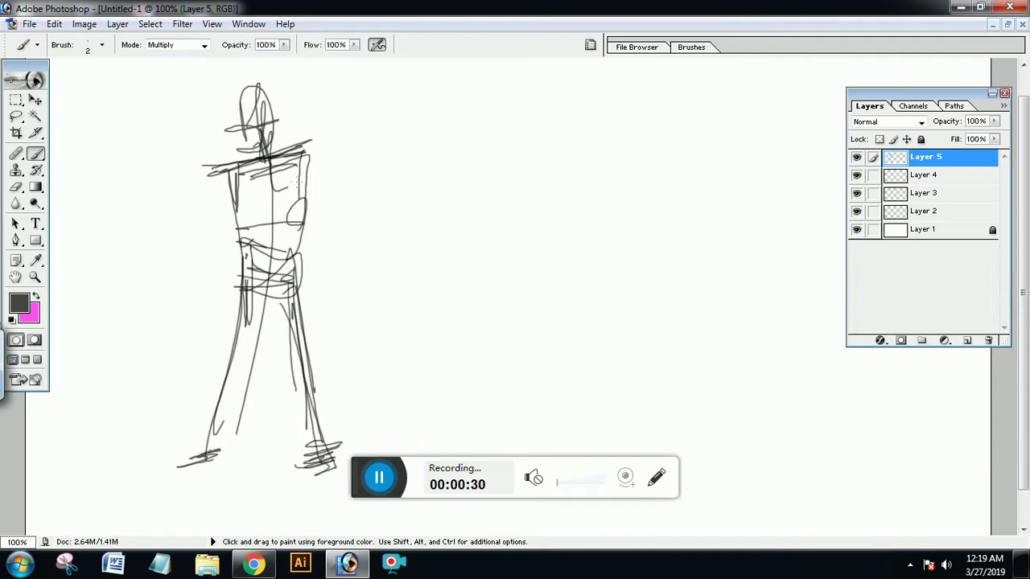
- Draw both arms of the standing figure hanging from the shoulders and add small loops for the hands
drag(304, 154, 326, 247)
drag(310, 182, 319, 302)
drag(216, 222, 215, 280)
drag(224, 197, 218, 304)
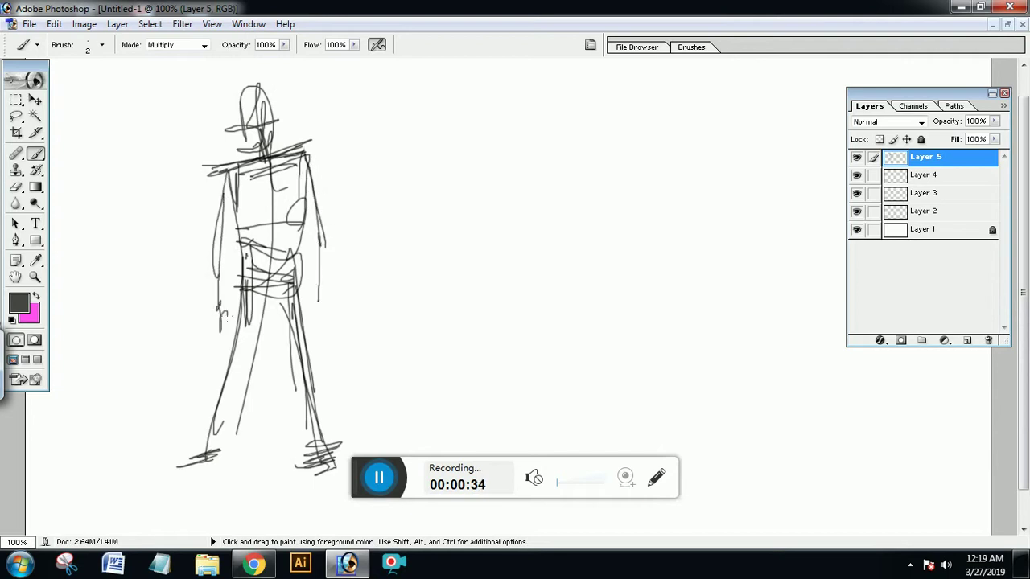
drag(325, 290, 318, 316)
- Darken the standing figure's face, shoulder, torso and hip lines, and reinforce the leg and foot on its left-hand side
drag(243, 108, 250, 140)
mouse_move(235, 128)
mouse_down()
mouse_move(268, 116)
mouse_move(267, 151)
mouse_up()
drag(207, 167, 311, 141)
drag(303, 158, 272, 228)
mouse_move(229, 179)
mouse_down()
mouse_move(241, 266)
mouse_move(224, 424)
mouse_up()
drag(233, 362, 209, 461)
mouse_move(215, 451)
mouse_down()
mouse_move(176, 463)
mouse_move(213, 457)
mouse_up()
drag(215, 415, 208, 458)
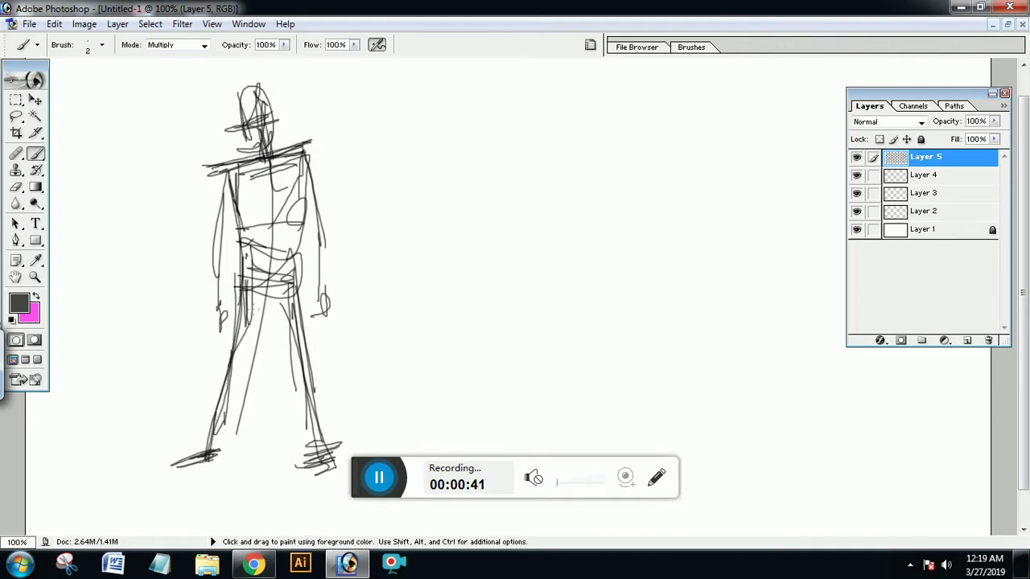
drag(247, 283, 288, 280)
- Sketch a second figure in side view beside the first, with a boxy head, curved back, torso, arm, legs and feet
mouse_move(334, 89)
mouse_down()
mouse_move(341, 127)
mouse_move(390, 146)
mouse_move(386, 438)
mouse_up()
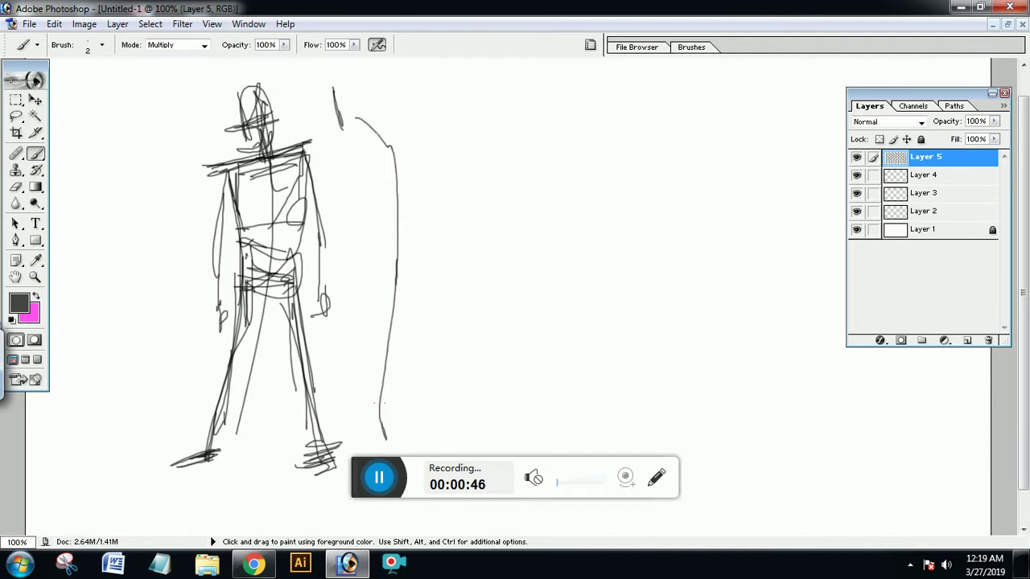
mouse_move(333, 82)
mouse_down()
mouse_move(369, 85)
mouse_move(350, 111)
mouse_move(358, 131)
mouse_move(338, 141)
mouse_move(364, 134)
mouse_up()
mouse_move(357, 101)
mouse_down()
mouse_move(366, 127)
mouse_move(383, 126)
mouse_move(359, 156)
mouse_up()
mouse_move(358, 162)
mouse_down()
mouse_move(412, 155)
mouse_move(397, 183)
mouse_move(415, 173)
mouse_move(418, 201)
mouse_move(370, 246)
mouse_move(406, 236)
mouse_move(374, 208)
mouse_move(400, 251)
mouse_move(408, 235)
mouse_move(397, 268)
mouse_move(413, 274)
mouse_move(360, 287)
mouse_move(384, 364)
mouse_move(387, 337)
mouse_move(417, 372)
mouse_move(404, 414)
mouse_move(392, 386)
mouse_move(390, 428)
mouse_up()
mouse_move(360, 437)
mouse_down()
mouse_move(408, 422)
mouse_move(409, 445)
mouse_move(360, 447)
mouse_up()
drag(376, 452, 415, 445)
mouse_move(378, 362)
mouse_down()
mouse_move(386, 427)
mouse_move(351, 446)
mouse_up()
drag(371, 162, 388, 202)
drag(398, 159, 406, 208)
drag(385, 213, 386, 248)
mouse_move(406, 229)
mouse_down()
mouse_move(396, 262)
mouse_move(389, 327)
mouse_up()
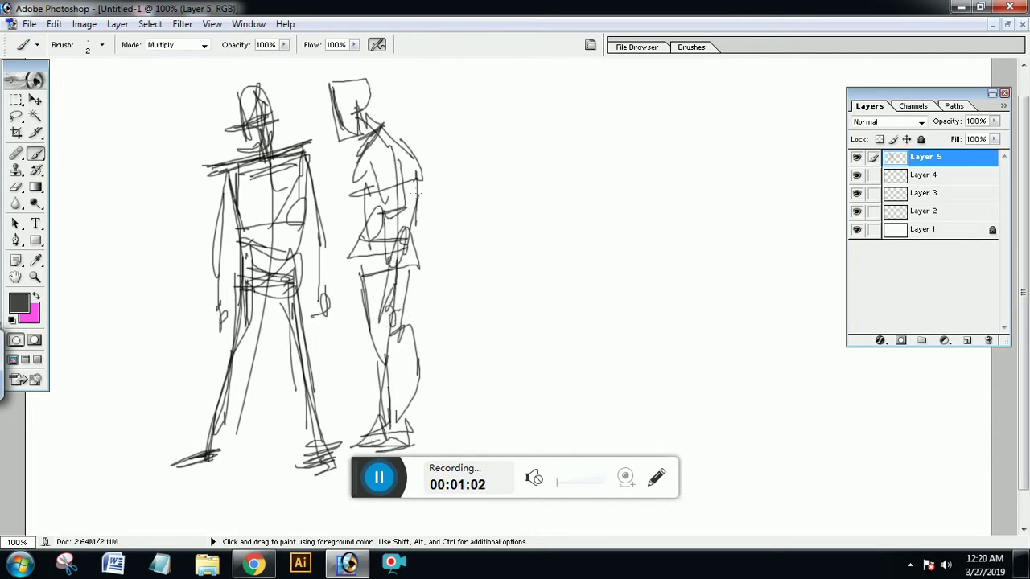
- Sketch a third standing figure beside the second, with a tilted angular head, narrow torso, hips, straight leg and feet
mouse_move(455, 84)
mouse_down()
mouse_move(435, 127)
mouse_move(493, 109)
mouse_move(481, 137)
mouse_move(445, 153)
mouse_move(417, 138)
mouse_move(447, 151)
mouse_move(433, 155)
mouse_up()
mouse_move(434, 119)
mouse_down()
mouse_move(414, 141)
mouse_move(429, 137)
mouse_up()
drag(423, 130, 441, 187)
mouse_move(436, 139)
mouse_down()
mouse_move(456, 192)
mouse_move(421, 193)
mouse_move(447, 246)
mouse_move(453, 233)
mouse_up()
mouse_move(447, 208)
mouse_down()
mouse_move(452, 251)
mouse_move(431, 253)
mouse_up()
drag(451, 252, 458, 272)
mouse_move(441, 240)
mouse_down()
mouse_move(450, 280)
mouse_move(446, 380)
mouse_up()
drag(451, 245, 451, 402)
drag(459, 278, 439, 420)
mouse_move(444, 380)
mouse_down()
mouse_move(446, 434)
mouse_move(481, 449)
mouse_up()
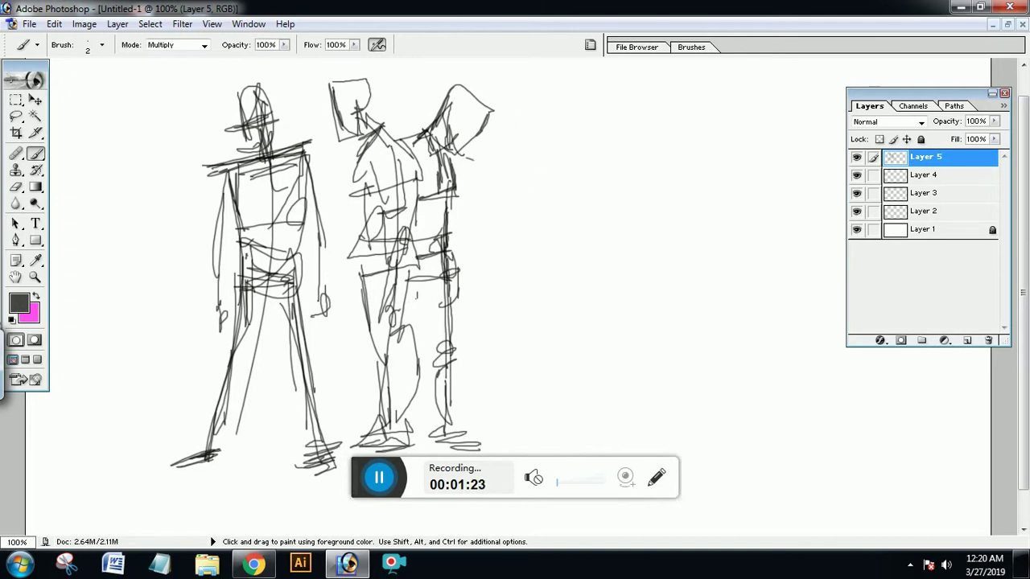
- Sketch a fourth figure bending forward, with a round head, curved back, bent arms, skirt-like thigh outline and two lower legs
drag(465, 157, 519, 280)
mouse_move(476, 156)
mouse_down()
mouse_move(548, 211)
mouse_move(515, 169)
mouse_move(513, 222)
mouse_move(530, 254)
mouse_up()
mouse_move(541, 193)
mouse_down()
mouse_move(559, 242)
mouse_move(547, 235)
mouse_move(554, 266)
mouse_move(528, 250)
mouse_move(568, 241)
mouse_move(539, 275)
mouse_move(570, 330)
mouse_up()
mouse_move(563, 240)
mouse_down()
mouse_move(600, 417)
mouse_move(620, 435)
mouse_up()
drag(478, 338, 481, 425)
mouse_move(487, 368)
mouse_down()
mouse_move(493, 428)
mouse_move(521, 432)
mouse_up()
mouse_move(542, 185)
mouse_down()
mouse_move(595, 191)
mouse_move(583, 258)
mouse_move(569, 274)
mouse_move(589, 185)
mouse_up()
mouse_move(456, 206)
mouse_down()
mouse_move(505, 198)
mouse_move(491, 268)
mouse_move(480, 272)
mouse_up()
mouse_move(463, 161)
mouse_down()
mouse_move(481, 152)
mouse_move(501, 198)
mouse_move(462, 193)
mouse_move(495, 169)
mouse_up()
drag(479, 168, 489, 207)
mouse_move(463, 194)
mouse_down()
mouse_move(524, 216)
mouse_move(515, 168)
mouse_up()
mouse_move(515, 168)
mouse_down()
mouse_move(491, 221)
mouse_move(537, 240)
mouse_up()
drag(549, 190, 473, 324)
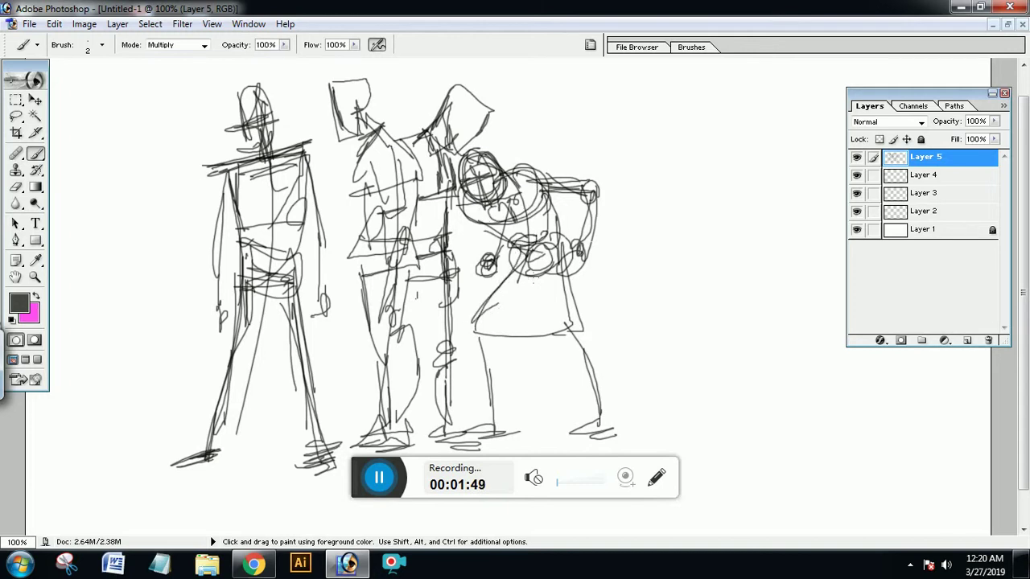
- Build up the bending figure's pelvis, thighs, knee joints, calves and feet with rounded construction strokes
mouse_move(569, 270)
mouse_down()
mouse_move(515, 256)
mouse_move(556, 274)
mouse_up()
drag(559, 256, 569, 335)
drag(562, 315, 556, 330)
mouse_move(527, 243)
mouse_down()
mouse_move(483, 341)
mouse_move(505, 401)
mouse_move(500, 439)
mouse_up()
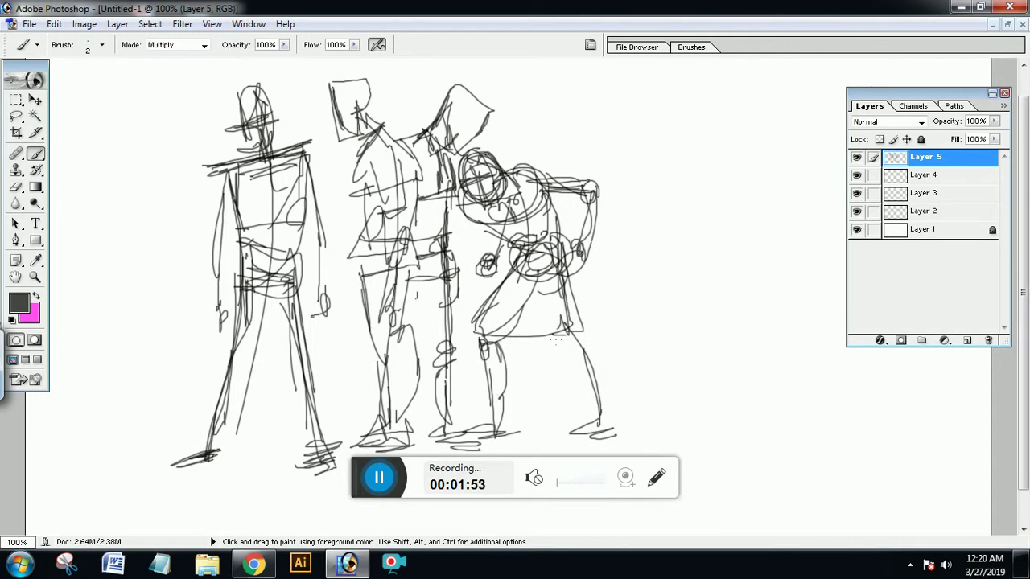
mouse_move(547, 269)
mouse_down()
mouse_move(551, 345)
mouse_move(565, 346)
mouse_move(551, 335)
mouse_move(579, 356)
mouse_move(595, 424)
mouse_move(555, 441)
mouse_up()
drag(556, 442, 600, 438)
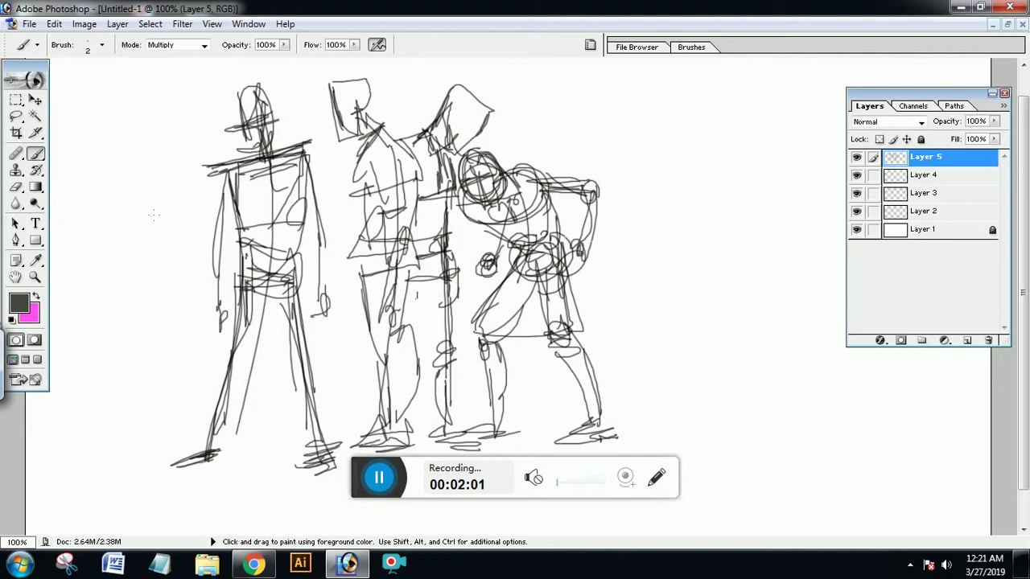
- Start a hunched figure beside the first one on the canvas's left, drawing its drooping oval head, arched back, ribcage, waist and front thigh line
mouse_move(168, 189)
mouse_down()
mouse_move(196, 179)
mouse_move(204, 206)
mouse_move(144, 175)
mouse_move(79, 177)
mouse_move(73, 222)
mouse_up()
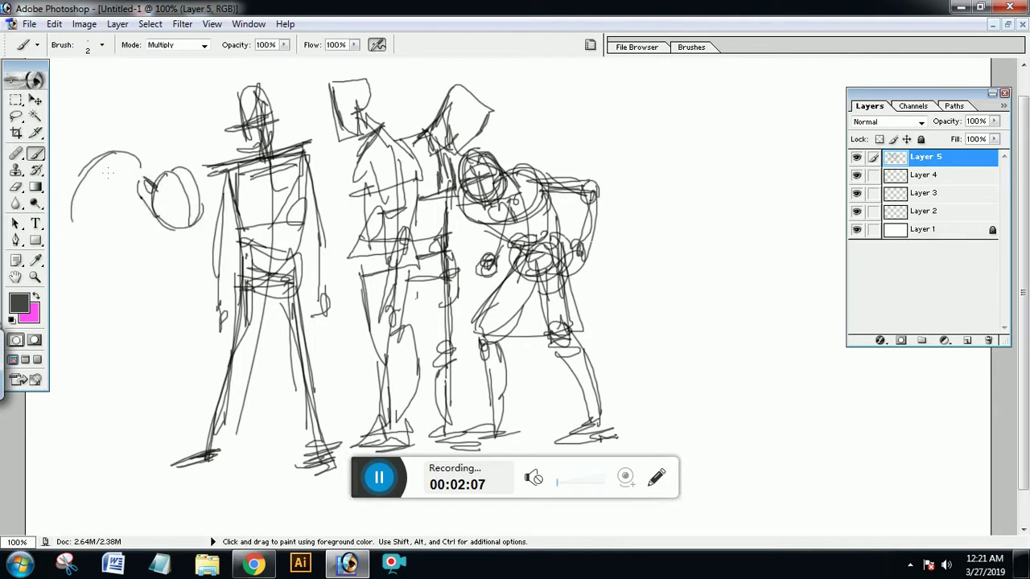
drag(95, 166, 121, 333)
mouse_move(83, 193)
mouse_down()
mouse_move(98, 168)
mouse_move(120, 221)
mouse_move(149, 161)
mouse_move(121, 197)
mouse_up()
drag(90, 247, 139, 233)
drag(133, 221, 132, 248)
mouse_move(131, 232)
mouse_down()
mouse_move(120, 283)
mouse_move(137, 264)
mouse_move(193, 352)
mouse_up()
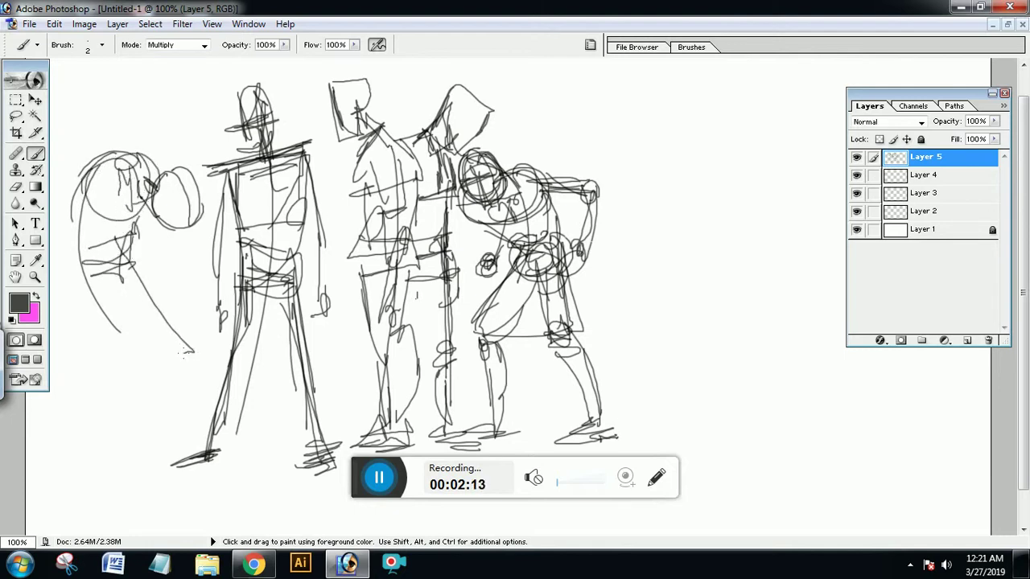
- Draw the hunched figure's back thigh line, knee line, lower legs and feet
mouse_move(78, 245)
mouse_down()
mouse_move(106, 366)
mouse_move(175, 352)
mouse_up()
drag(126, 375, 112, 459)
drag(121, 391, 99, 462)
drag(98, 468, 139, 470)
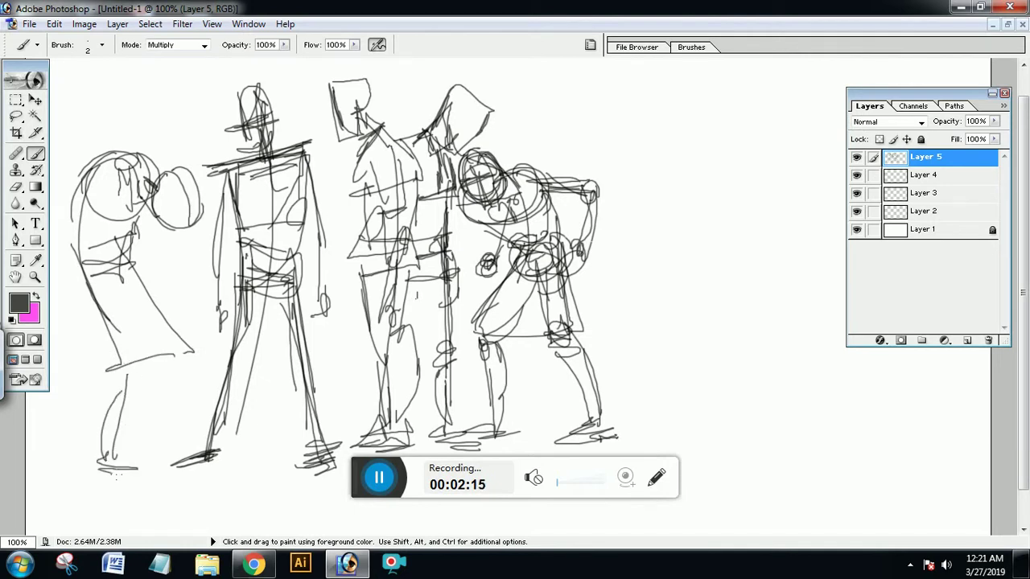
drag(187, 367, 178, 441)
drag(178, 443, 211, 450)
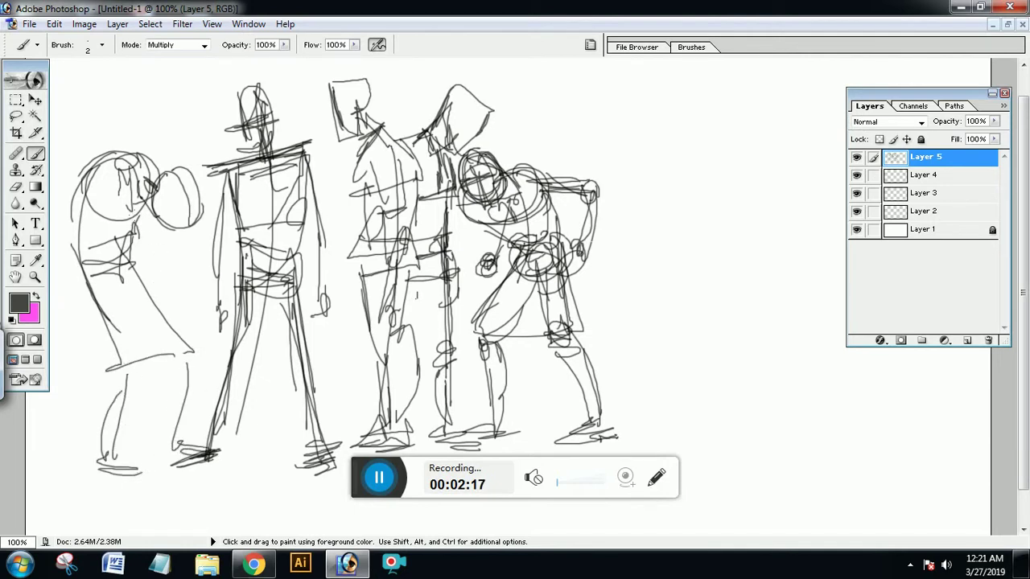
- Draw the hunched figure's two dangling arms with hands, and mark the line across its shoulders
drag(101, 210, 122, 278)
drag(97, 179, 124, 278)
drag(103, 208, 155, 299)
mouse_move(154, 291)
mouse_down()
mouse_move(166, 307)
mouse_move(150, 314)
mouse_up()
drag(114, 235, 160, 304)
drag(107, 189, 195, 286)
drag(186, 289, 206, 298)
drag(166, 245, 201, 299)
mouse_move(140, 151)
mouse_down()
mouse_move(145, 203)
mouse_move(206, 299)
mouse_up()
mouse_move(119, 166)
mouse_down()
mouse_move(164, 314)
mouse_move(131, 161)
mouse_move(159, 167)
mouse_up()
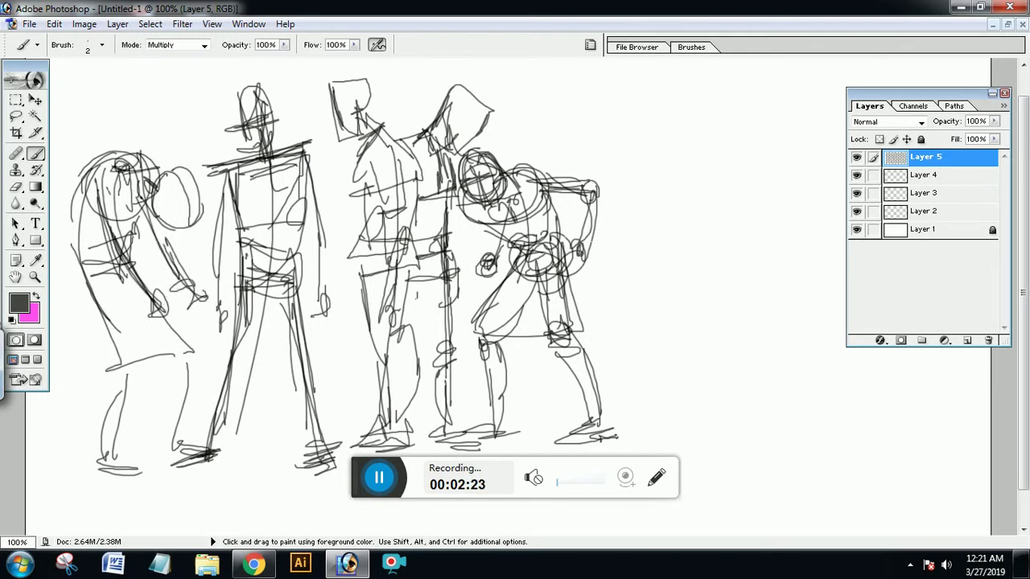
- Reinforce the hunched figure's shoulders and head, and define its pelvis, thighs, knee joints, rear shin and foot
mouse_move(96, 178)
mouse_down()
mouse_move(156, 161)
mouse_move(200, 235)
mouse_up()
mouse_move(166, 181)
mouse_down()
mouse_move(161, 219)
mouse_move(203, 241)
mouse_move(180, 239)
mouse_up()
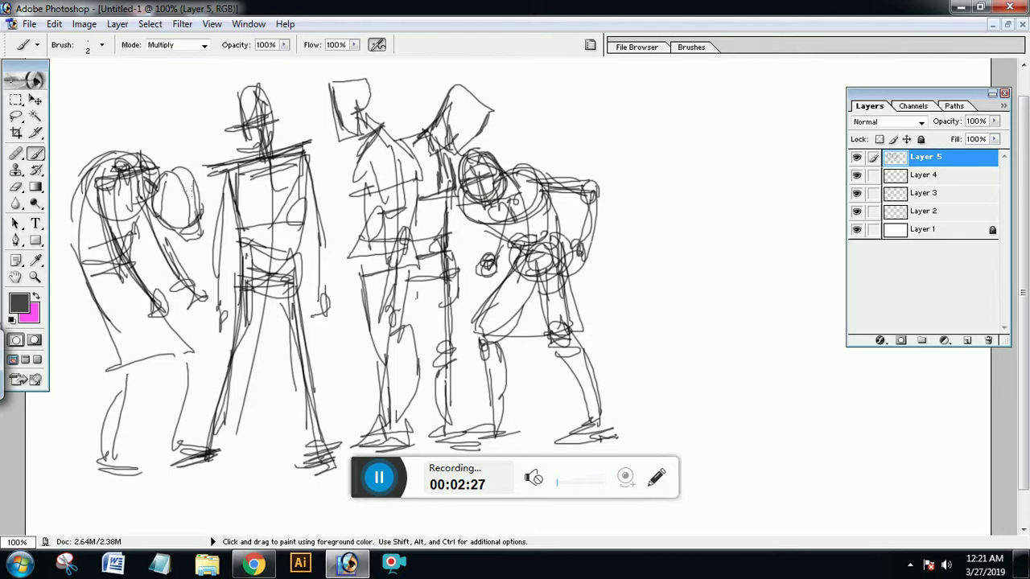
drag(85, 259, 127, 373)
drag(121, 359, 126, 369)
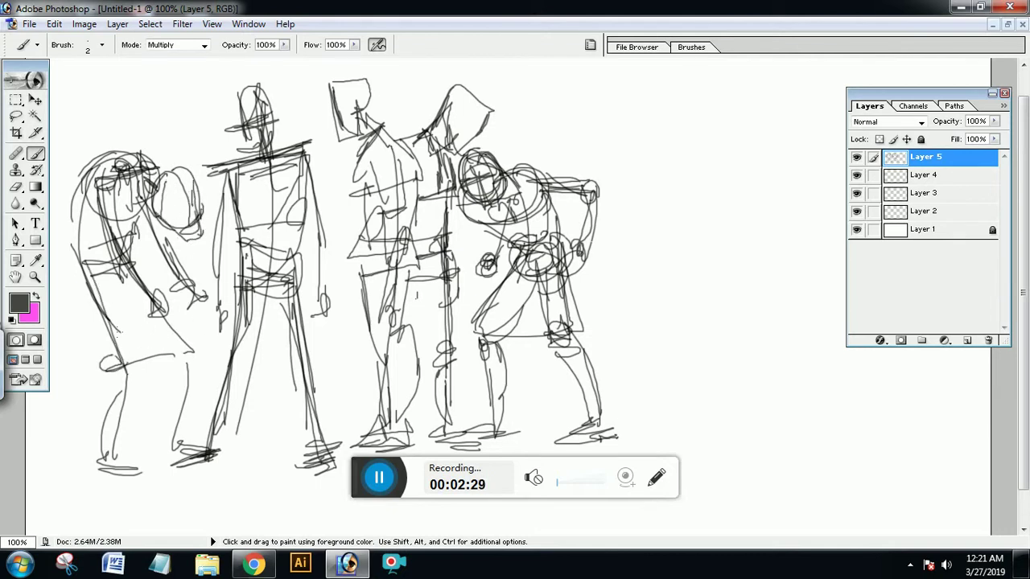
drag(85, 272, 142, 263)
mouse_move(140, 257)
mouse_down()
mouse_move(104, 298)
mouse_move(125, 301)
mouse_up()
drag(93, 289, 118, 385)
drag(148, 305, 183, 370)
mouse_move(178, 371)
mouse_down()
mouse_move(182, 458)
mouse_move(156, 461)
mouse_up()
drag(156, 459, 200, 448)
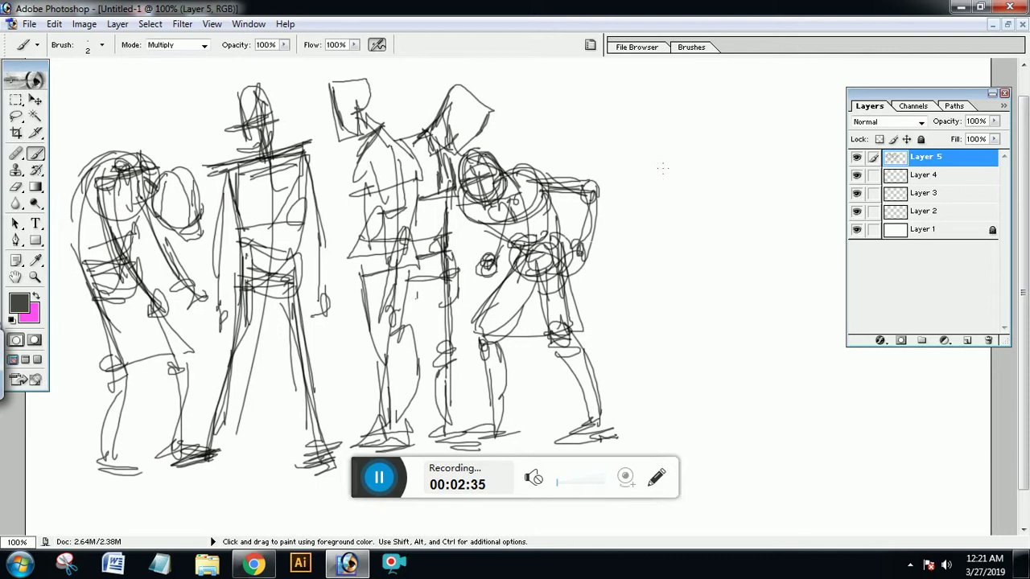
- Lay in a stretching figure right of the bending one, with a curved body line, oval head and one long diagonal line for both arms
mouse_move(677, 143)
mouse_down()
mouse_move(626, 325)
mouse_move(673, 423)
mouse_up()
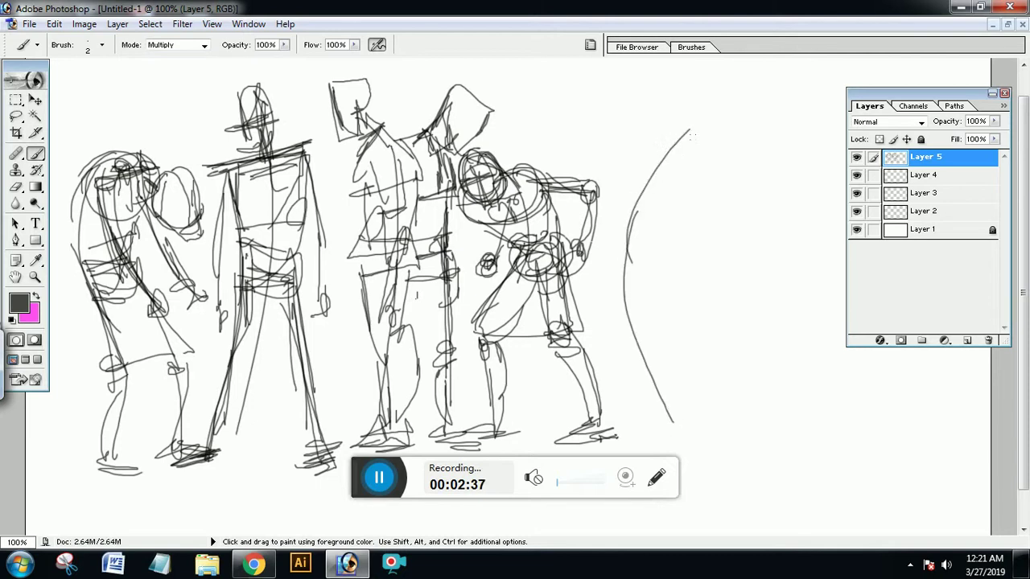
mouse_move(691, 137)
mouse_down()
mouse_move(665, 183)
mouse_move(680, 202)
mouse_up()
drag(621, 92, 673, 182)
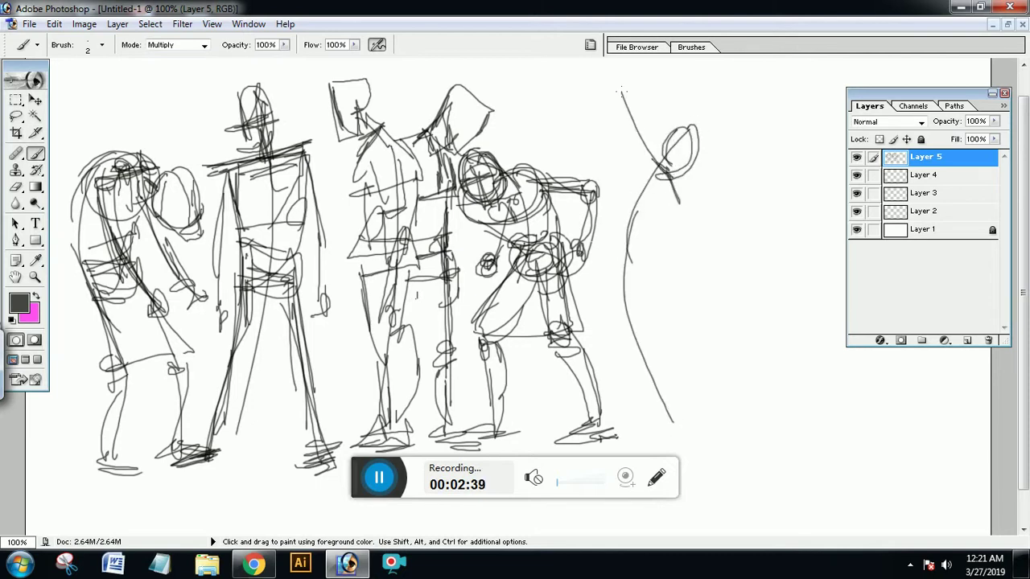
drag(616, 72, 698, 272)
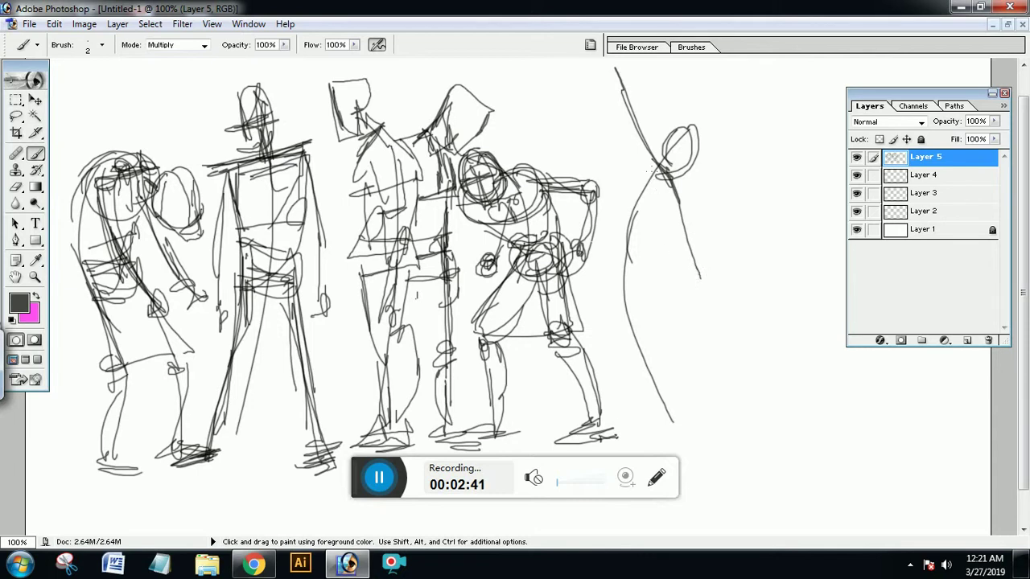
- Draw the stretching figure's ribcage, pelvis, both legs and feet around the curved body line
mouse_move(642, 160)
mouse_down()
mouse_move(624, 177)
mouse_move(643, 161)
mouse_move(676, 207)
mouse_move(611, 258)
mouse_move(621, 266)
mouse_move(594, 343)
mouse_up()
drag(594, 281, 600, 333)
mouse_move(629, 242)
mouse_down()
mouse_move(653, 336)
mouse_move(689, 404)
mouse_up()
mouse_move(665, 344)
mouse_down()
mouse_move(725, 441)
mouse_move(731, 433)
mouse_up()
drag(599, 343, 625, 417)
drag(610, 367, 632, 434)
drag(607, 430, 660, 434)
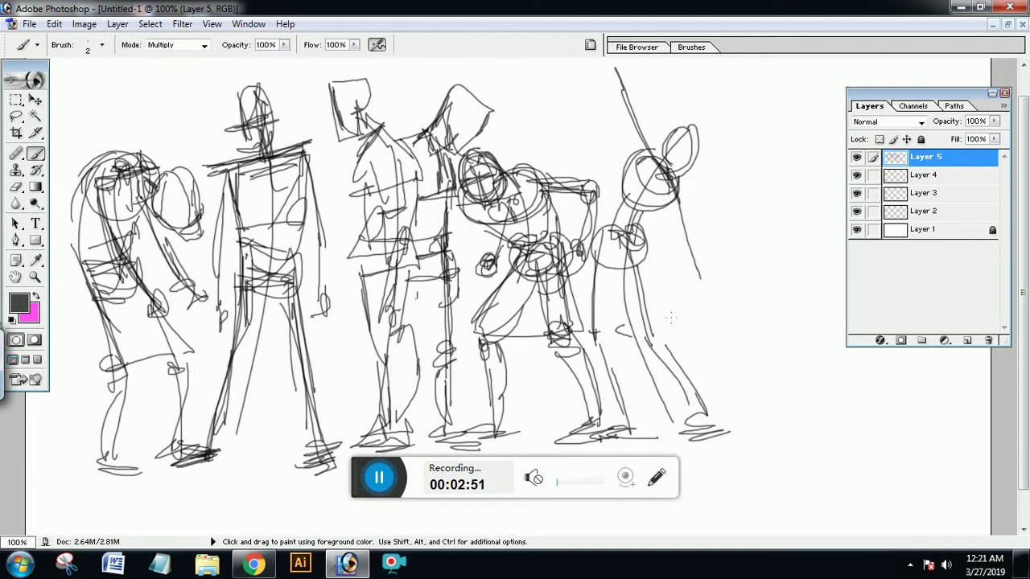
- Draw the stretching figure's lowered arm with shoulder, elbow and wrist joints and a hand
drag(674, 190, 688, 259)
mouse_move(686, 220)
mouse_down()
mouse_move(693, 256)
mouse_move(682, 244)
mouse_up()
mouse_move(686, 256)
mouse_down()
mouse_move(695, 298)
mouse_move(707, 299)
mouse_up()
drag(702, 304, 715, 328)
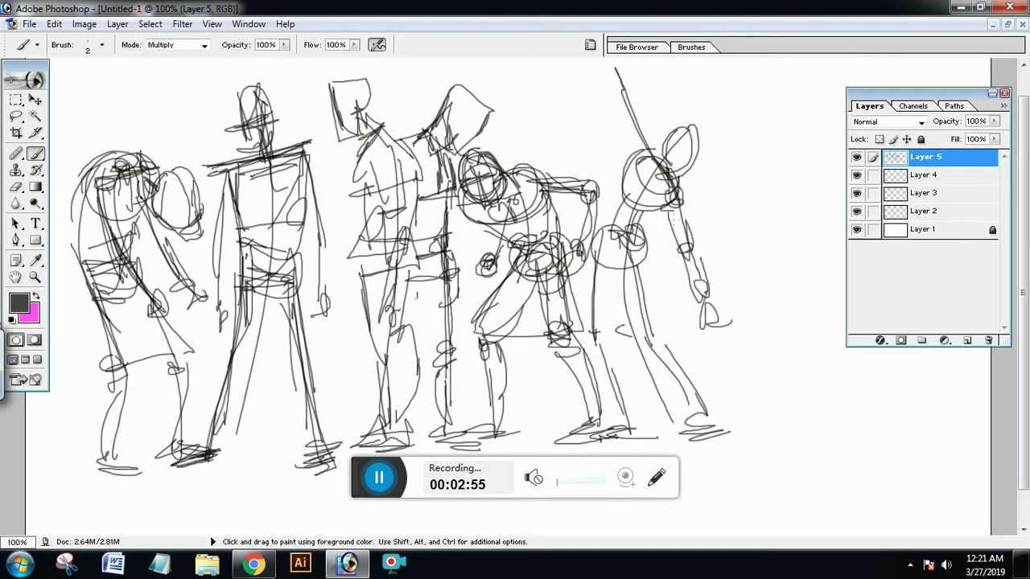
- Build up the stretching figure's raised arm with shoulder and elbow joints, and round out its head, torso, hips, thighs and knees
drag(633, 142, 652, 157)
mouse_move(620, 100)
mouse_down()
mouse_move(634, 148)
mouse_move(648, 140)
mouse_move(623, 99)
mouse_up()
mouse_move(618, 88)
mouse_down()
mouse_move(607, 62)
mouse_move(668, 160)
mouse_move(666, 124)
mouse_move(606, 228)
mouse_move(643, 233)
mouse_move(605, 246)
mouse_move(594, 266)
mouse_move(620, 356)
mouse_up()
mouse_move(643, 256)
mouse_down()
mouse_move(620, 275)
mouse_move(637, 320)
mouse_up()
mouse_move(650, 274)
mouse_down()
mouse_move(653, 349)
mouse_move(668, 354)
mouse_move(651, 348)
mouse_move(659, 336)
mouse_up()
mouse_move(621, 267)
mouse_down()
mouse_move(625, 300)
mouse_move(607, 356)
mouse_up()
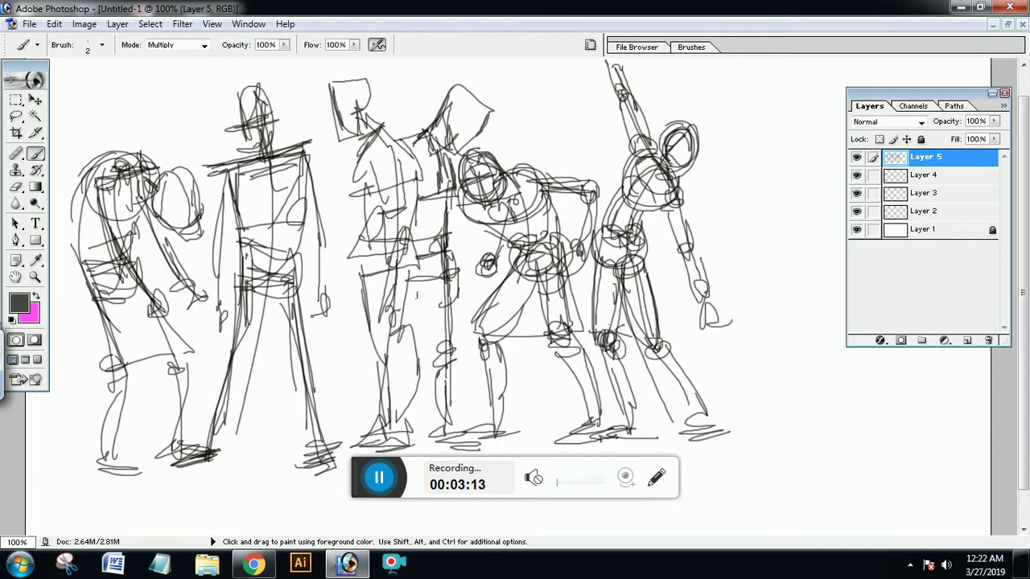
- Reinforce the stretching figure's outer leg contour and knee, and define both feet with ground strokes
drag(608, 314, 609, 332)
mouse_move(592, 243)
mouse_down()
mouse_move(625, 428)
mouse_move(595, 435)
mouse_up()
mouse_move(596, 435)
mouse_down()
mouse_move(642, 428)
mouse_move(646, 439)
mouse_up()
mouse_move(641, 424)
mouse_down()
mouse_move(663, 439)
mouse_move(698, 431)
mouse_up()
drag(695, 428, 728, 436)
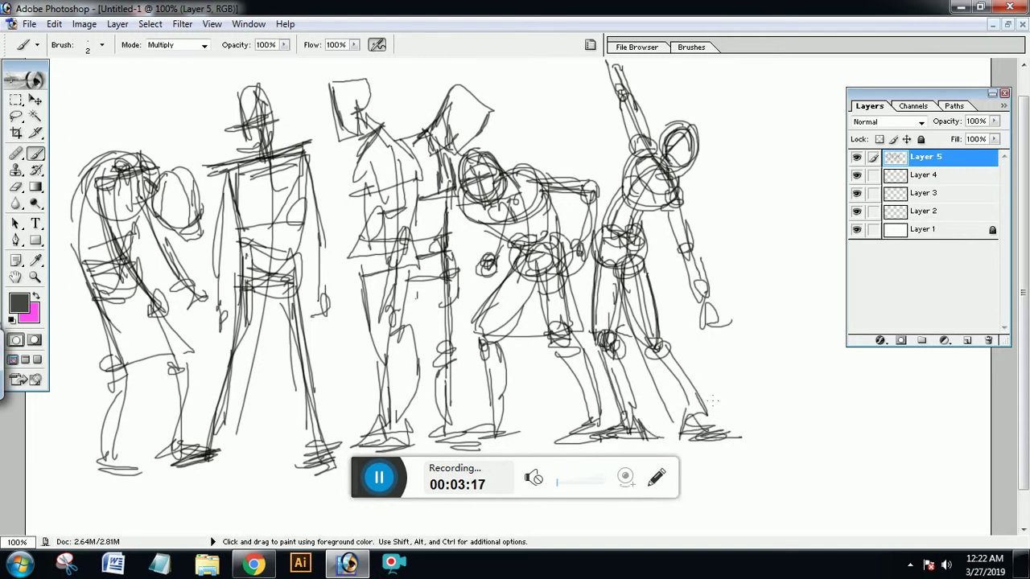
- Start a lunging figure at the row's right end, drawing its oval head with guide lines, neck, round ribcage, waist and pelvis
mouse_move(709, 306)
mouse_down()
mouse_move(761, 179)
mouse_move(753, 134)
mouse_move(739, 180)
mouse_move(762, 158)
mouse_up()
mouse_move(749, 144)
mouse_down()
mouse_move(749, 170)
mouse_move(784, 193)
mouse_move(749, 240)
mouse_move(725, 203)
mouse_move(742, 240)
mouse_up()
mouse_move(726, 216)
mouse_down()
mouse_move(769, 239)
mouse_move(752, 291)
mouse_move(717, 262)
mouse_move(784, 332)
mouse_up()
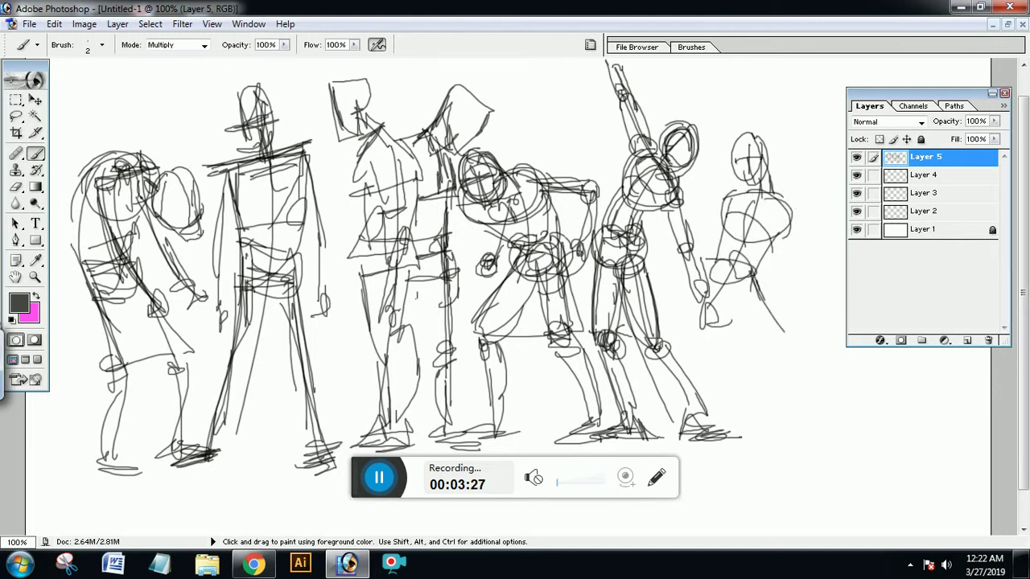
- Draw the lunging figure's extended leg with knee and foot, and its bent leg with thigh, shin and foot
drag(740, 285, 753, 309)
mouse_move(730, 276)
mouse_down()
mouse_move(744, 319)
mouse_move(799, 365)
mouse_up()
mouse_move(800, 365)
mouse_down()
mouse_move(779, 364)
mouse_move(837, 415)
mouse_up()
drag(821, 441, 870, 437)
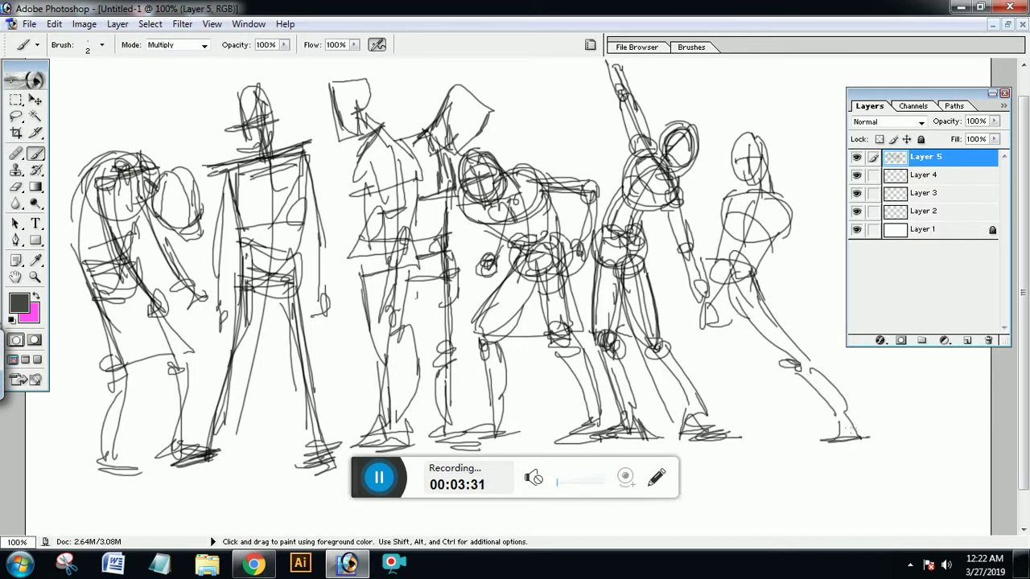
drag(722, 274, 666, 310)
mouse_move(716, 271)
mouse_down()
mouse_move(668, 309)
mouse_move(674, 331)
mouse_up()
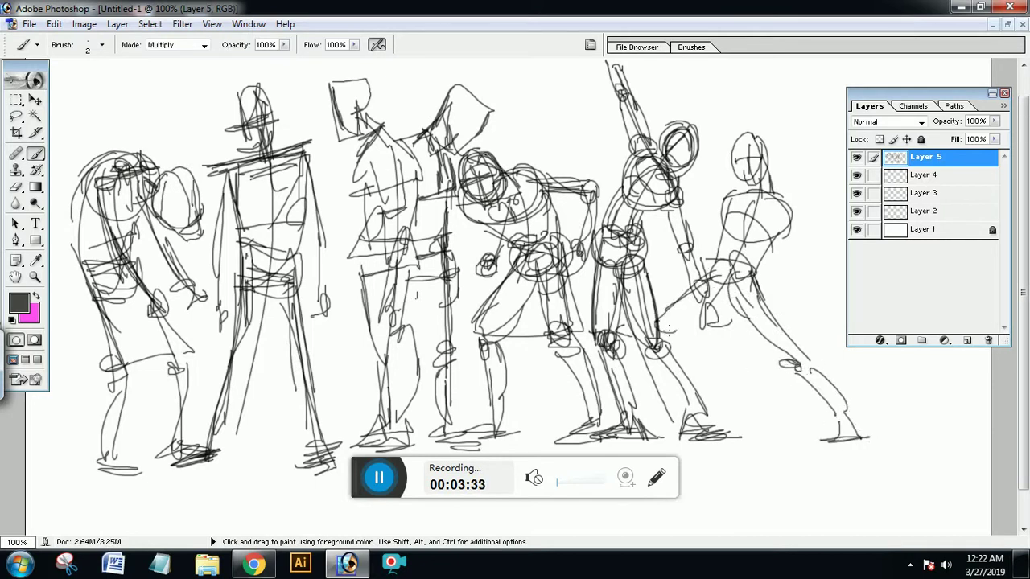
mouse_move(733, 296)
mouse_down()
mouse_move(664, 332)
mouse_move(683, 337)
mouse_move(720, 397)
mouse_move(716, 414)
mouse_move(744, 416)
mouse_up()
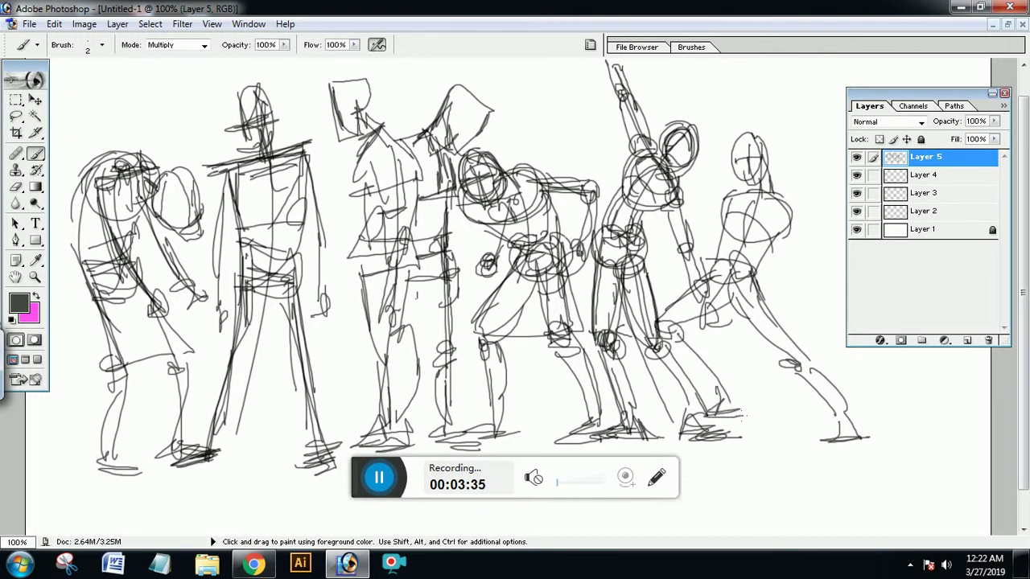
- Draw both bent arms of the lunging figure, with a circular joint on the arm nearest the stretching figure
mouse_move(787, 211)
mouse_down()
mouse_move(801, 245)
mouse_move(777, 282)
mouse_up()
mouse_move(774, 250)
mouse_down()
mouse_move(760, 270)
mouse_move(787, 238)
mouse_move(801, 286)
mouse_up()
drag(742, 203, 712, 264)
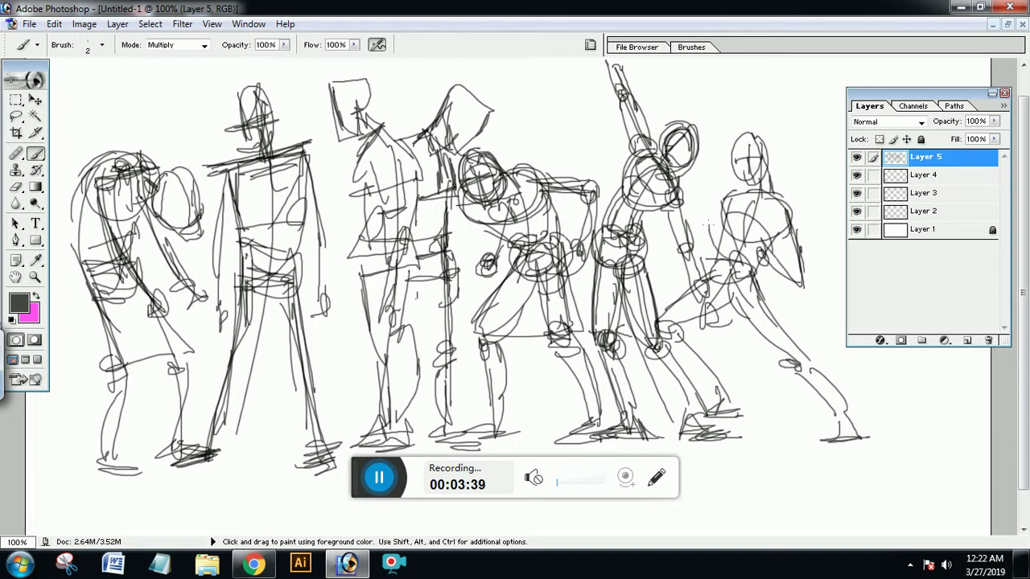
mouse_move(710, 224)
mouse_down()
mouse_move(693, 235)
mouse_move(711, 225)
mouse_up()
drag(709, 228, 752, 257)
- Restate the lunging figure's shoulder and chest contours, both thighs and the knee joint of the extended leg
mouse_move(729, 201)
mouse_down()
mouse_move(784, 206)
mouse_move(788, 218)
mouse_up()
mouse_move(774, 206)
mouse_down()
mouse_move(749, 194)
mouse_move(711, 280)
mouse_move(660, 314)
mouse_up()
drag(659, 317, 737, 296)
mouse_move(727, 282)
mouse_down()
mouse_move(737, 305)
mouse_move(805, 365)
mouse_up()
drag(775, 298, 805, 359)
mouse_move(803, 359)
mouse_down()
mouse_move(782, 369)
mouse_move(808, 375)
mouse_up()
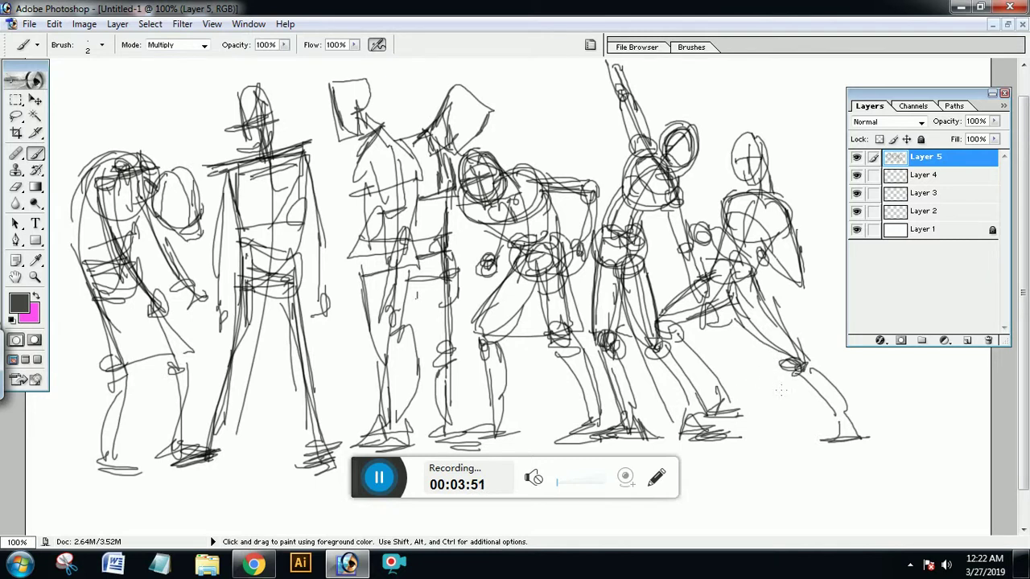
key(space)
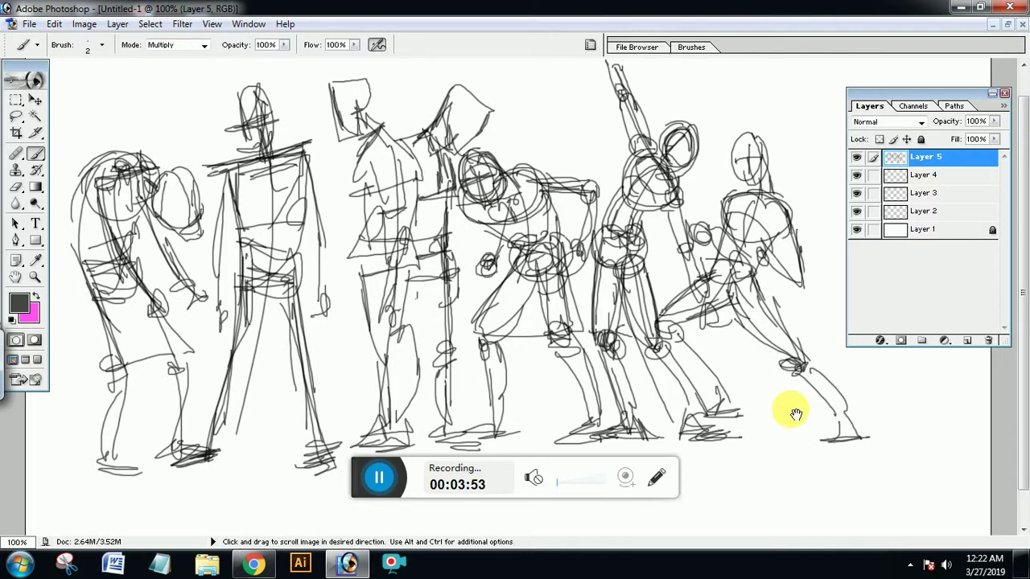
- Handwrite the title "Gesture" above the crouched figure at the row's start and underline it
drag(793, 412, 801, 423)
drag(594, 366, 595, 381)
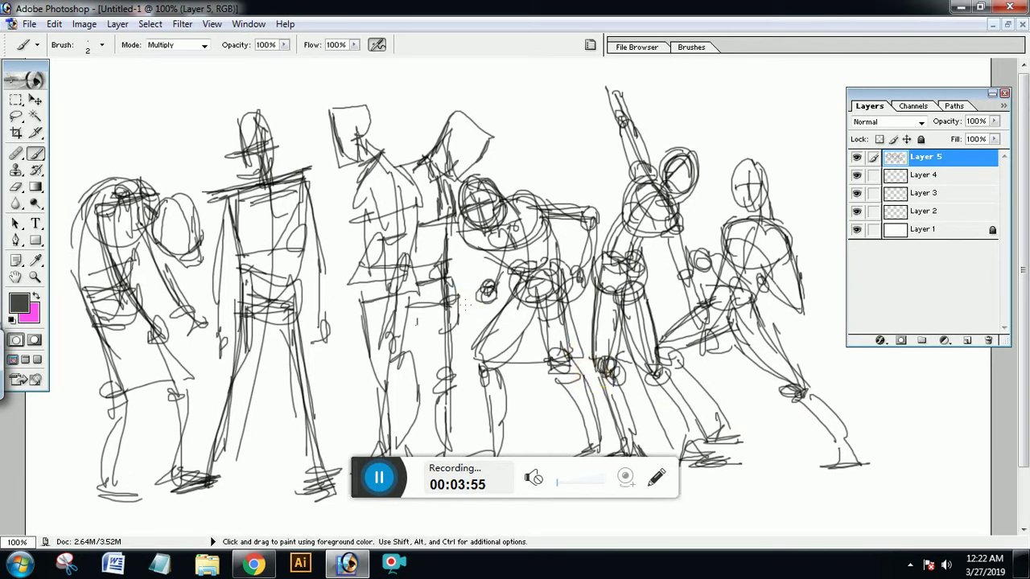
mouse_move(91, 79)
mouse_down()
mouse_move(86, 106)
mouse_move(106, 110)
mouse_up()
drag(127, 77, 131, 126)
mouse_move(116, 100)
mouse_down()
mouse_move(137, 92)
mouse_move(150, 112)
mouse_up()
mouse_move(151, 108)
mouse_down()
mouse_move(171, 102)
mouse_move(180, 114)
mouse_up()
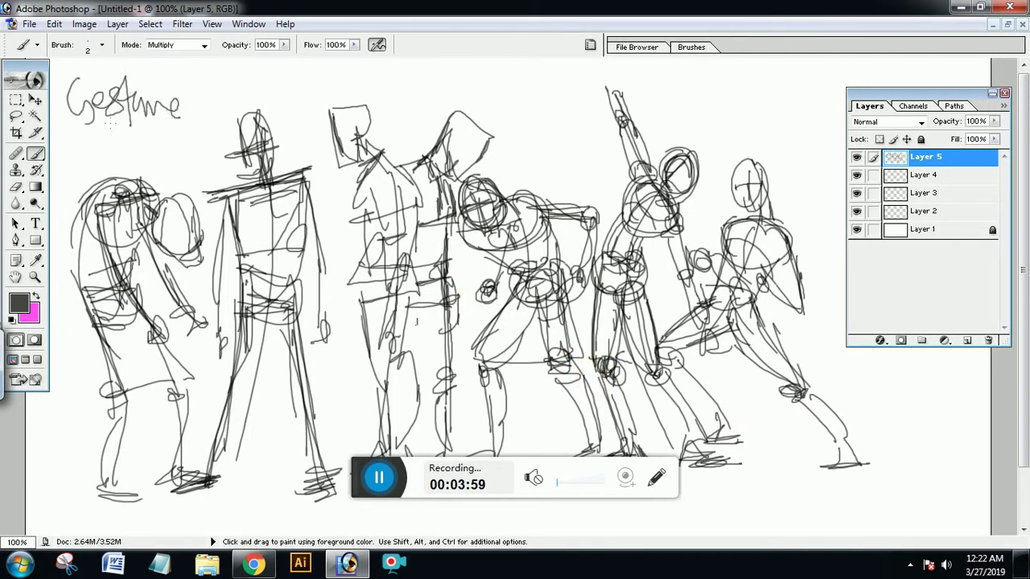
mouse_move(86, 127)
mouse_down()
mouse_move(187, 129)
mouse_move(183, 139)
mouse_up()
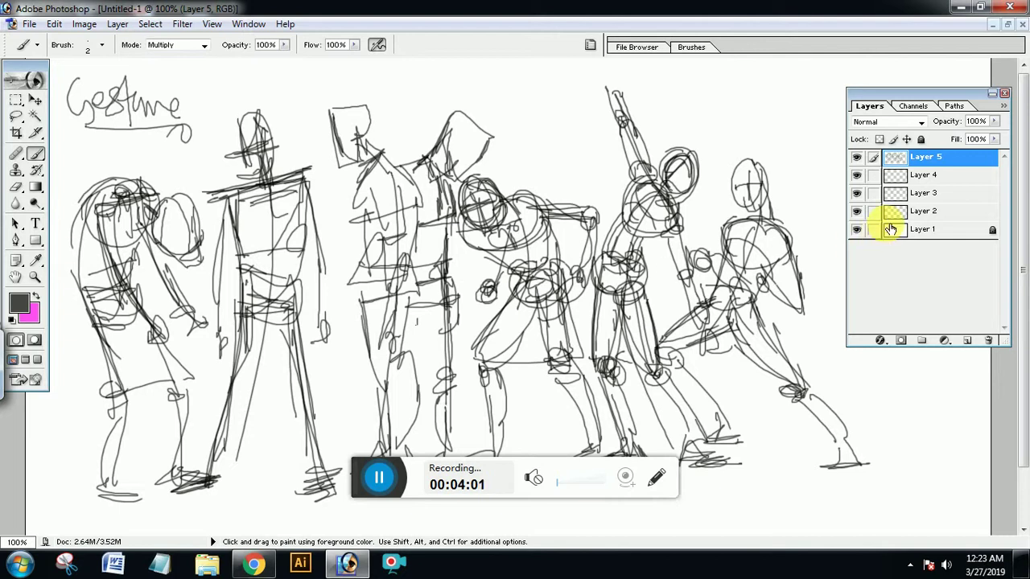
- Reorder the layers so that Layer 4 sits above Layer 5, and make Layer 4 active
click(926, 176)
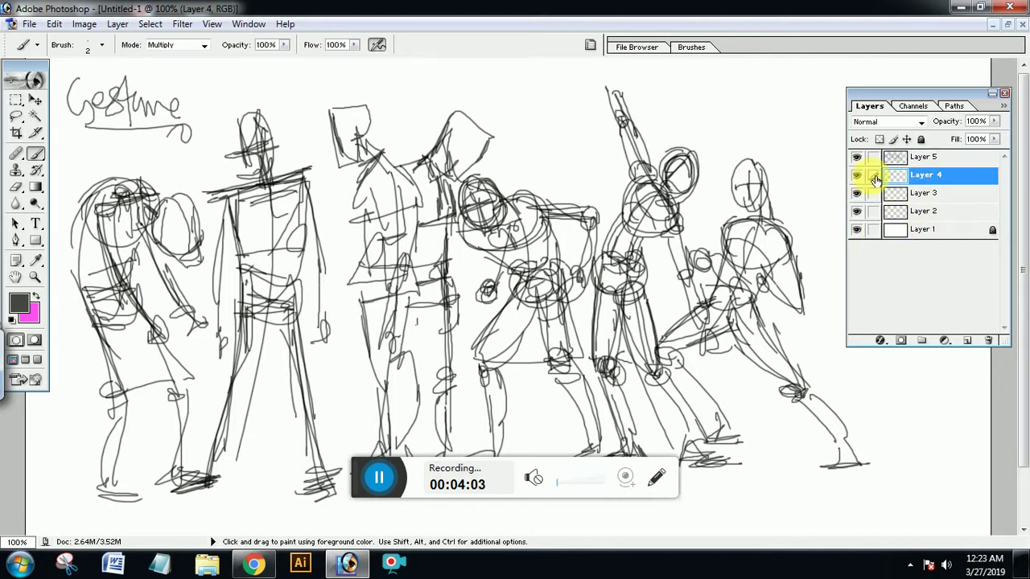
drag(923, 175, 893, 194)
key(ctrl+z)
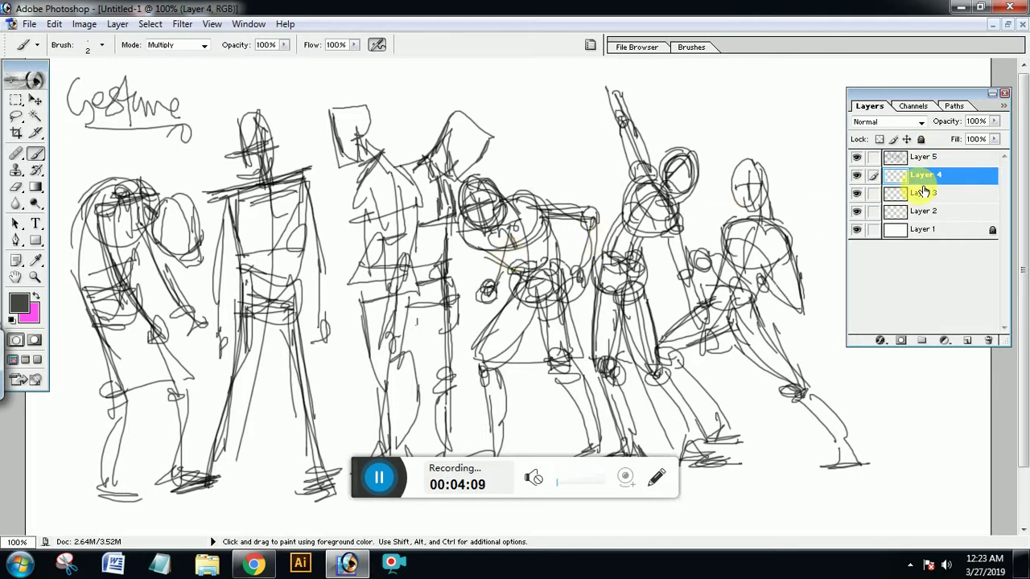
click(856, 157)
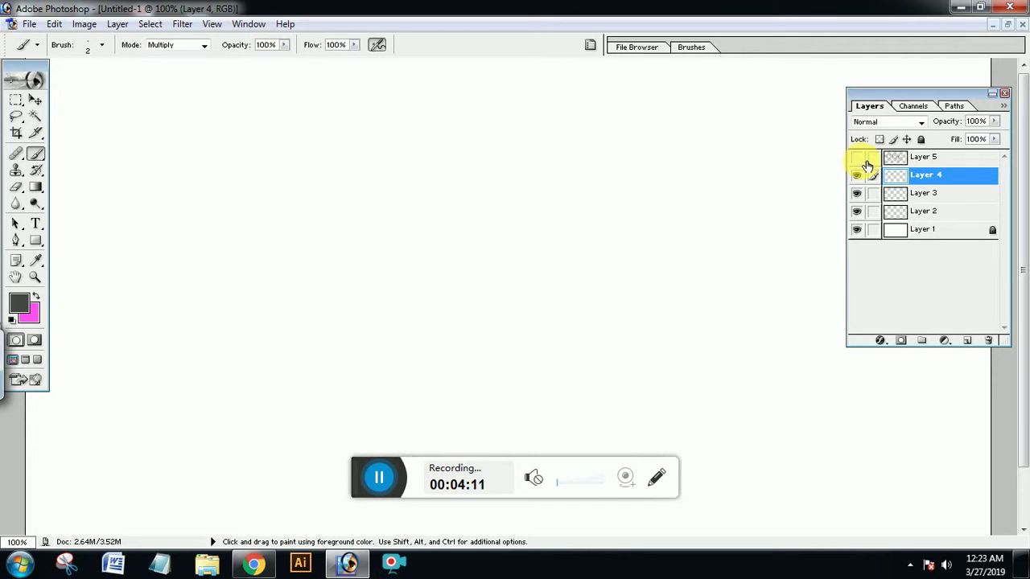
click(856, 157)
drag(926, 157, 933, 193)
click(927, 158)
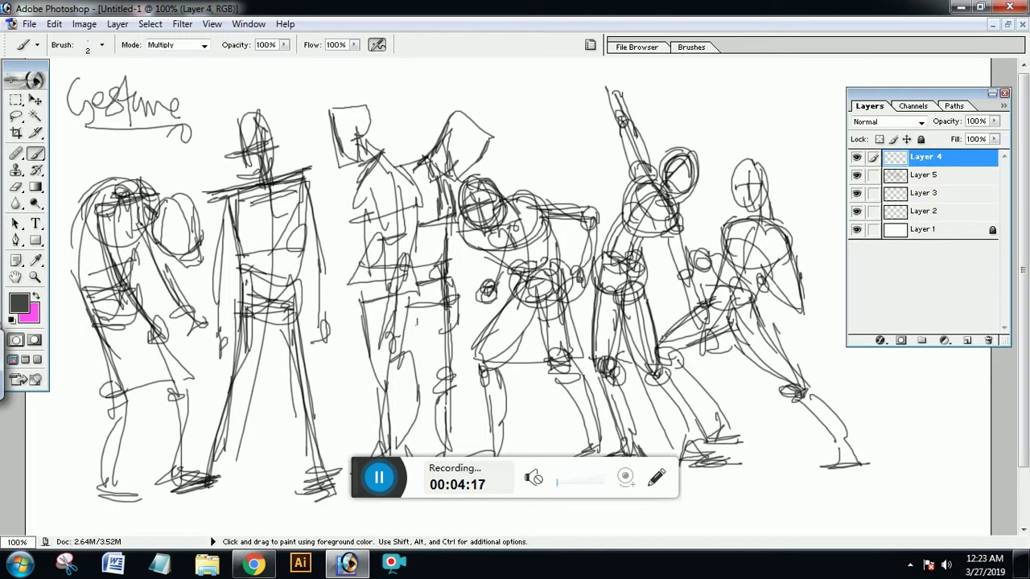
- Set the foreground colour to crimson red DA2554
click(19, 303)
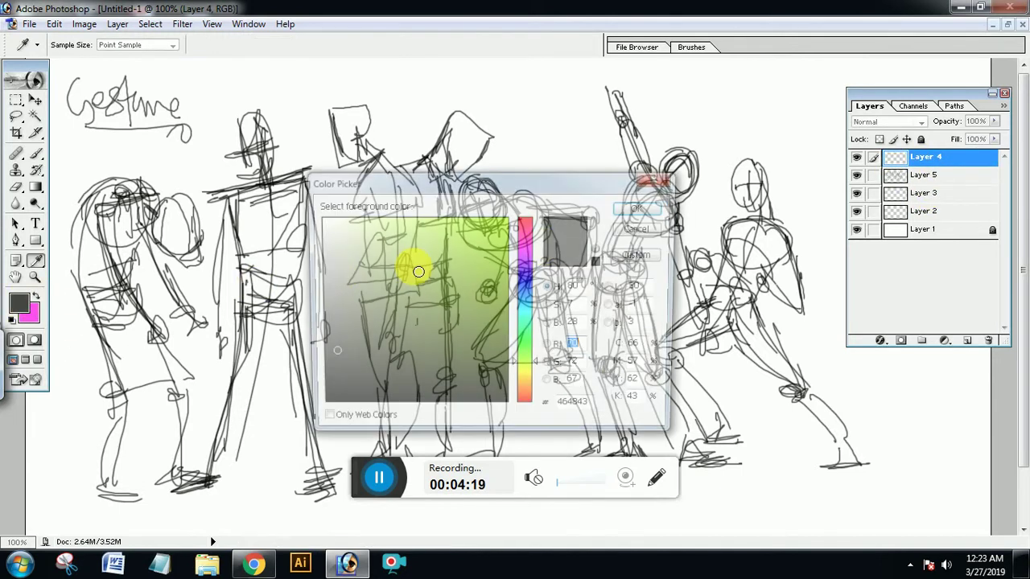
click(525, 229)
click(472, 241)
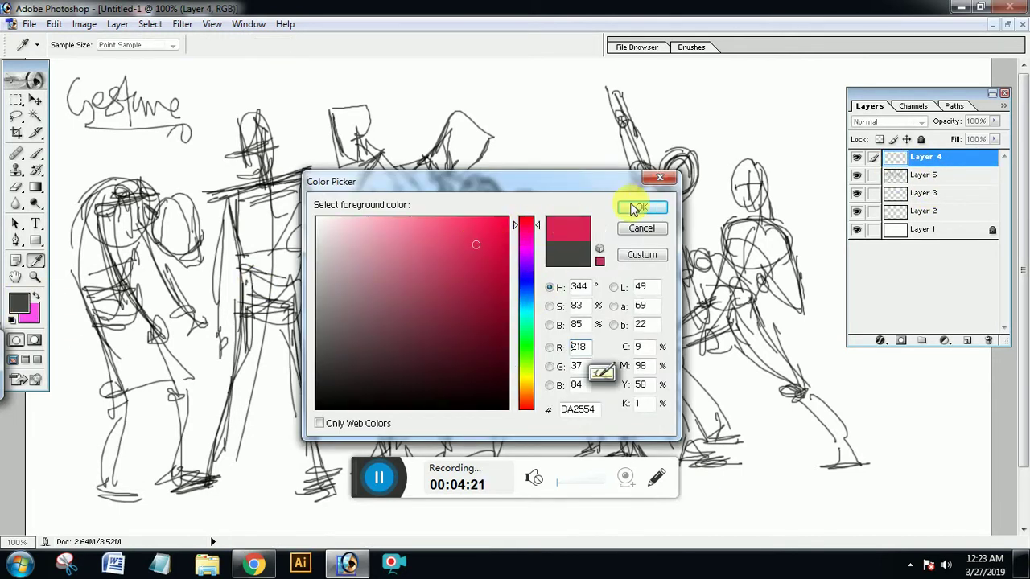
click(642, 207)
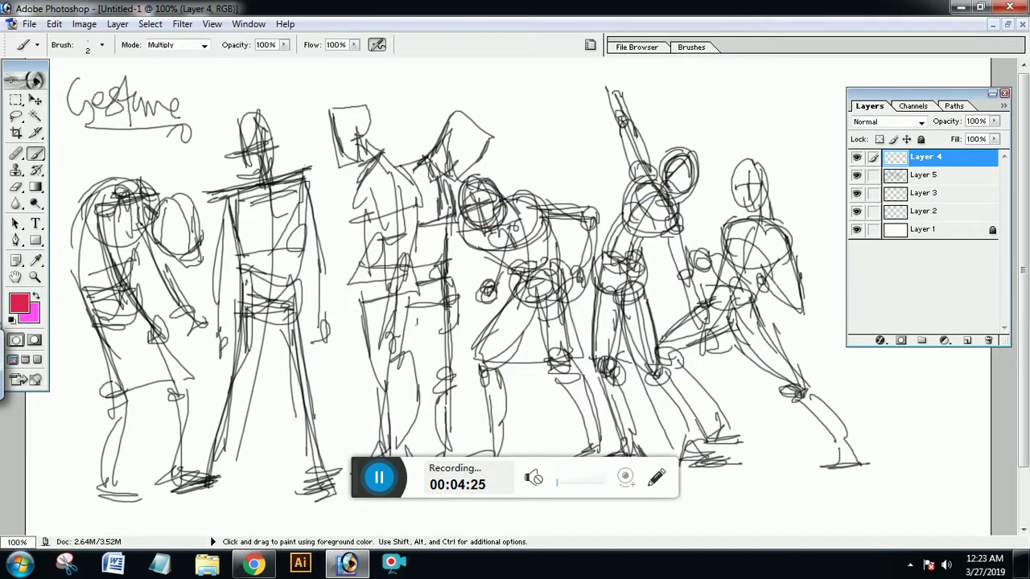
- Start a red standing figure between the second and third dark figures, drawing its oval head, neck, ribcage, waist and hanging arm
mouse_move(296, 140)
mouse_down()
mouse_move(318, 165)
mouse_move(312, 177)
mouse_move(315, 148)
mouse_move(322, 182)
mouse_move(311, 188)
mouse_move(339, 187)
mouse_move(280, 219)
mouse_up()
mouse_move(335, 184)
mouse_down()
mouse_move(280, 212)
mouse_move(341, 274)
mouse_up()
mouse_move(339, 180)
mouse_down()
mouse_move(280, 211)
mouse_move(351, 201)
mouse_move(344, 212)
mouse_up()
drag(338, 233, 338, 309)
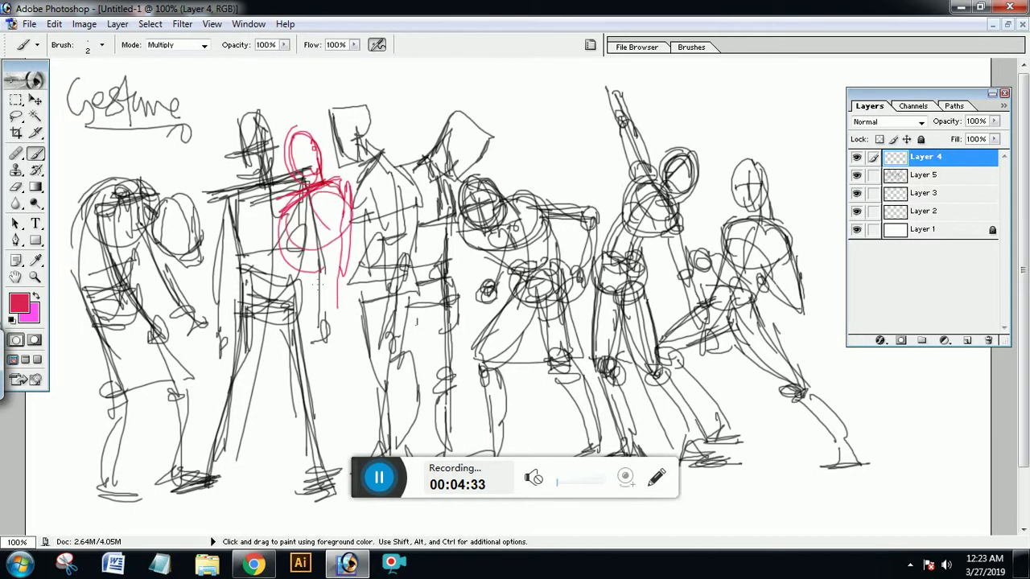
drag(281, 229, 322, 271)
- Draw the red standing figure's thighs, knee guide lines, shins and feet below its round pelvis
mouse_move(298, 299)
mouse_down()
mouse_move(323, 275)
mouse_move(341, 310)
mouse_move(327, 309)
mouse_move(261, 392)
mouse_up()
drag(342, 297, 342, 375)
drag(344, 317, 348, 386)
drag(294, 314, 278, 363)
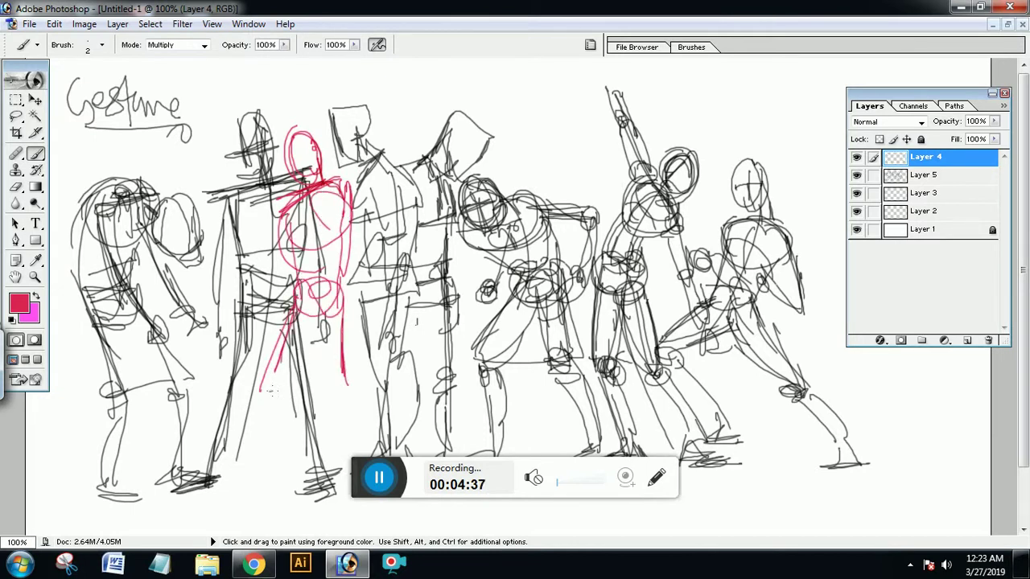
mouse_move(347, 377)
mouse_down()
mouse_move(269, 395)
mouse_move(274, 475)
mouse_move(262, 477)
mouse_move(286, 486)
mouse_up()
drag(273, 426, 282, 486)
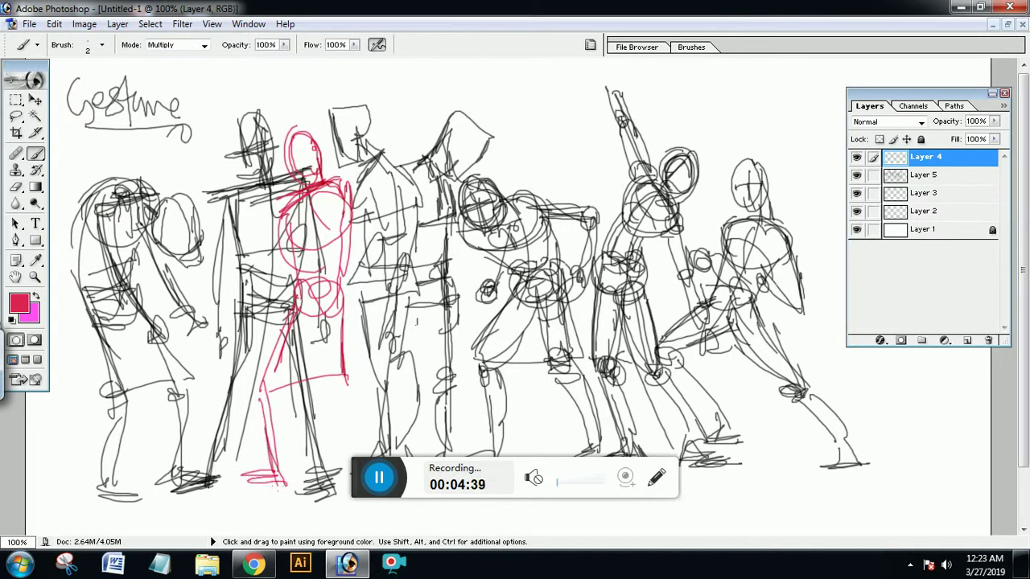
mouse_move(340, 391)
mouse_down()
mouse_move(343, 451)
mouse_move(328, 472)
mouse_up()
mouse_move(347, 398)
mouse_down()
mouse_move(346, 475)
mouse_move(347, 441)
mouse_up()
drag(354, 389, 284, 396)
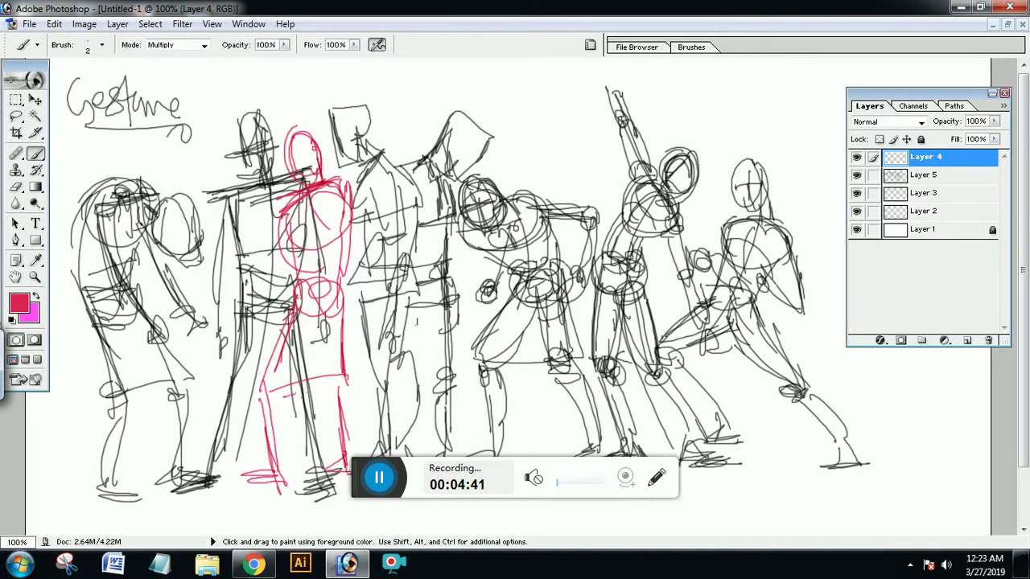
drag(306, 319, 354, 393)
- Draw the red standing figure's other arm bent at the elbow, with its hand raised over the second dark figure's shoulder
drag(292, 207, 269, 265)
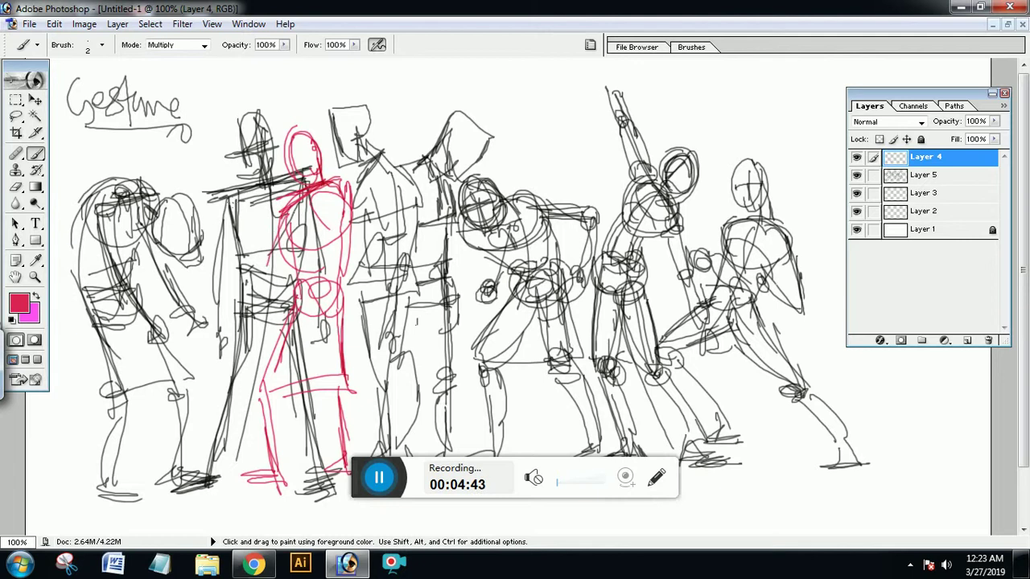
mouse_move(238, 207)
mouse_down()
mouse_move(253, 245)
mouse_move(293, 211)
mouse_up()
mouse_move(237, 203)
mouse_down()
mouse_move(241, 233)
mouse_move(214, 216)
mouse_up()
drag(247, 218, 266, 260)
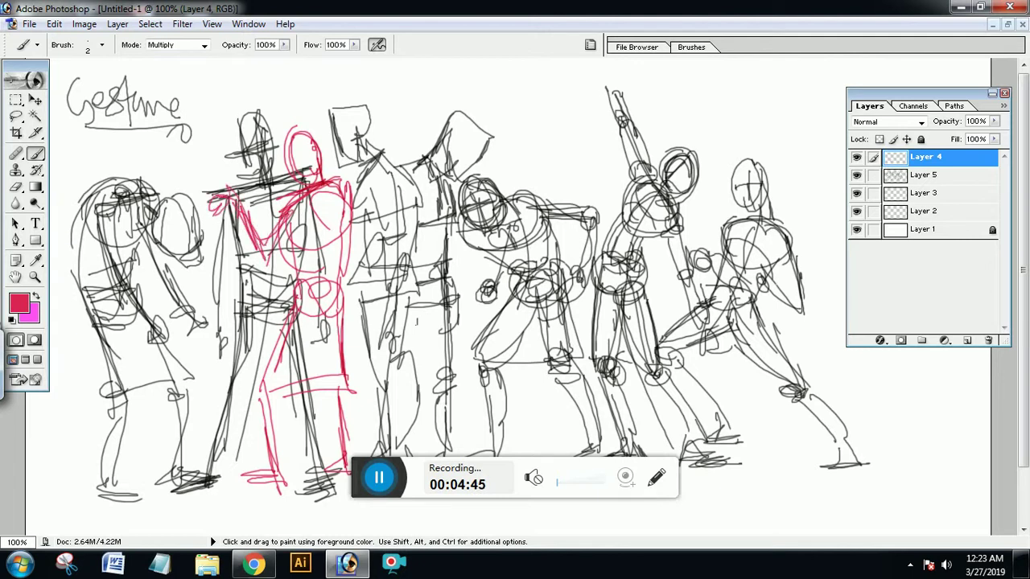
drag(290, 209, 258, 249)
- Restate the red standing figure's head, facial contour, neck and shoulder line
drag(344, 187, 320, 250)
mouse_move(308, 131)
mouse_down()
mouse_move(283, 175)
mouse_move(286, 161)
mouse_up()
mouse_move(295, 132)
mouse_down()
mouse_move(282, 173)
mouse_move(302, 187)
mouse_move(293, 180)
mouse_up()
mouse_move(293, 140)
mouse_down()
mouse_move(285, 163)
mouse_move(315, 132)
mouse_up()
mouse_move(315, 132)
mouse_down()
mouse_move(312, 172)
mouse_move(325, 153)
mouse_up()
mouse_move(325, 153)
mouse_down()
mouse_move(292, 149)
mouse_move(283, 177)
mouse_move(317, 169)
mouse_up()
drag(321, 159, 333, 185)
drag(340, 183, 291, 207)
- Reinforce the red standing figure's chest contours, waist and round pelvis
mouse_move(341, 182)
mouse_down()
mouse_move(348, 222)
mouse_move(304, 254)
mouse_up()
drag(348, 233, 314, 249)
drag(344, 196, 332, 256)
drag(333, 219, 319, 328)
mouse_move(346, 281)
mouse_down()
mouse_move(305, 305)
mouse_move(331, 309)
mouse_up()
- Restate the red standing figure's thighs and shins, adding circular joints at both knees
drag(291, 324, 263, 396)
drag(321, 319, 300, 369)
mouse_move(316, 338)
mouse_down()
mouse_move(274, 404)
mouse_move(264, 402)
mouse_up()
mouse_move(293, 371)
mouse_down()
mouse_move(269, 404)
mouse_move(286, 462)
mouse_up()
drag(288, 421, 280, 477)
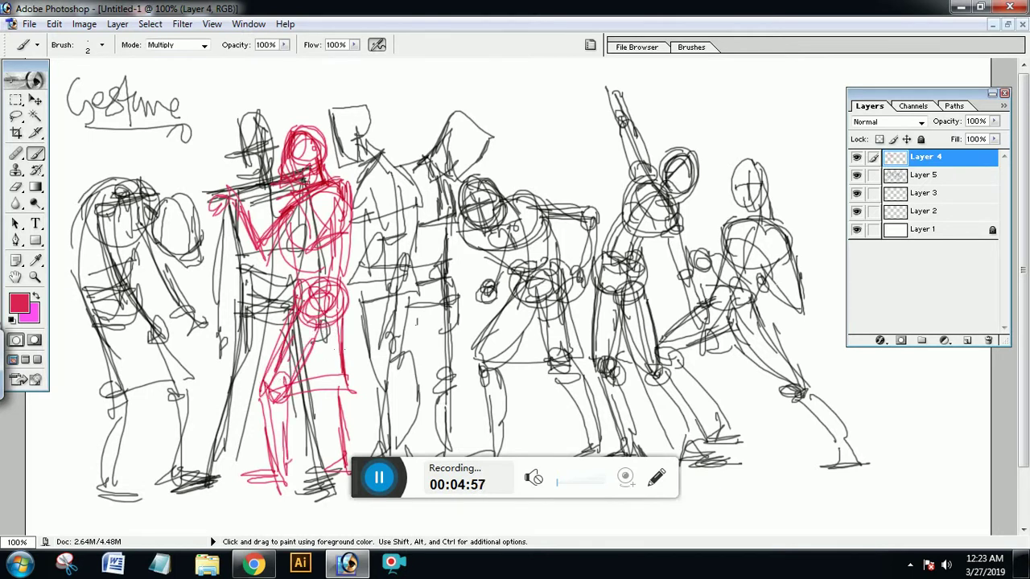
mouse_move(318, 324)
mouse_down()
mouse_move(325, 378)
mouse_move(345, 387)
mouse_move(330, 468)
mouse_move(346, 462)
mouse_up()
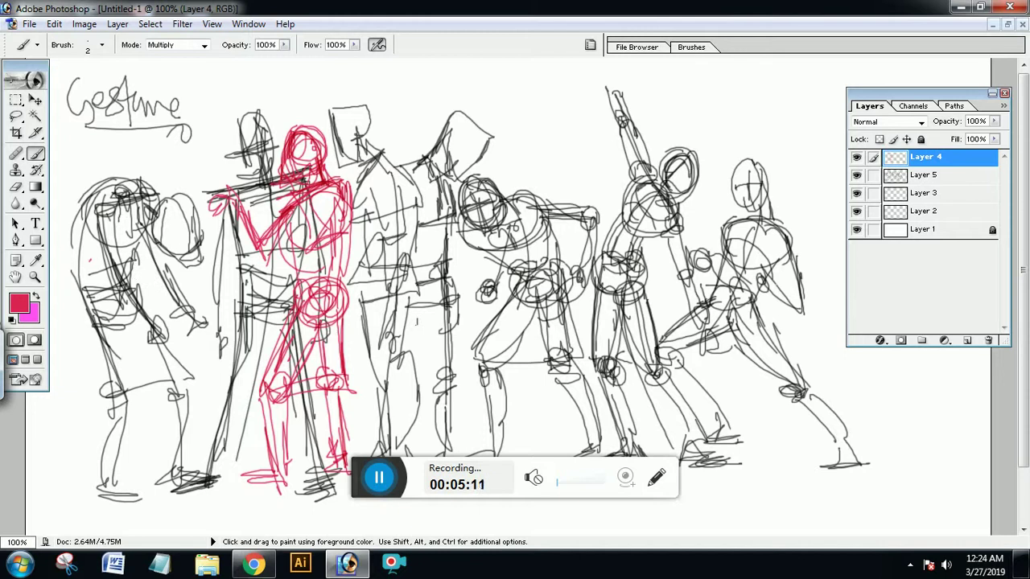
- Start a second red figure over the leftmost dark figure, drawing its head, raised shoulder, chest, curved back and round pelvis
mouse_move(121, 180)
mouse_down()
mouse_move(133, 233)
mouse_move(133, 208)
mouse_move(103, 213)
mouse_move(125, 249)
mouse_up()
mouse_move(100, 211)
mouse_down()
mouse_move(111, 243)
mouse_move(143, 242)
mouse_up()
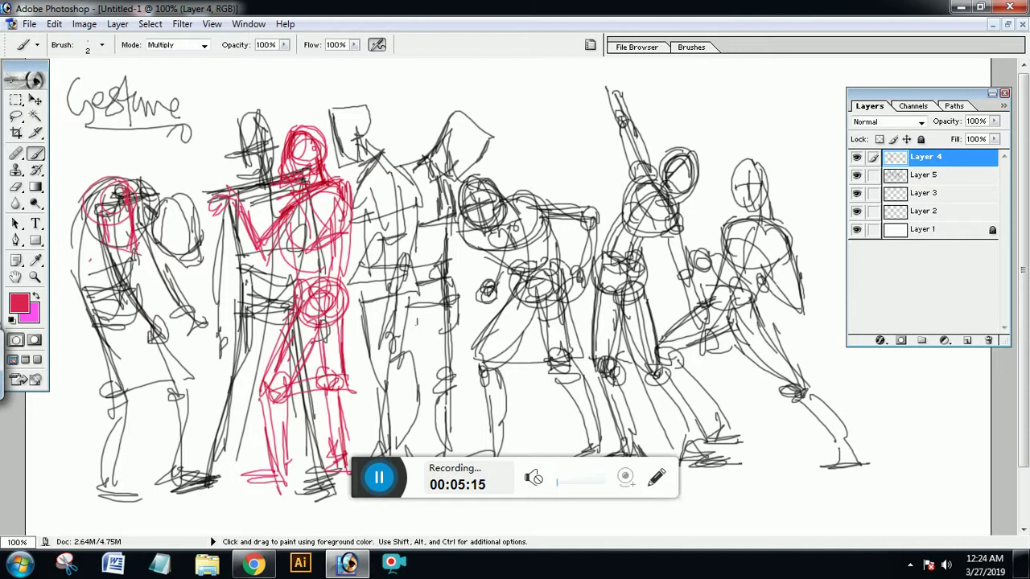
mouse_move(69, 225)
mouse_down()
mouse_move(108, 213)
mouse_move(99, 234)
mouse_move(89, 201)
mouse_up()
mouse_move(70, 210)
mouse_down()
mouse_move(95, 198)
mouse_move(51, 223)
mouse_move(81, 187)
mouse_up()
drag(53, 255, 85, 241)
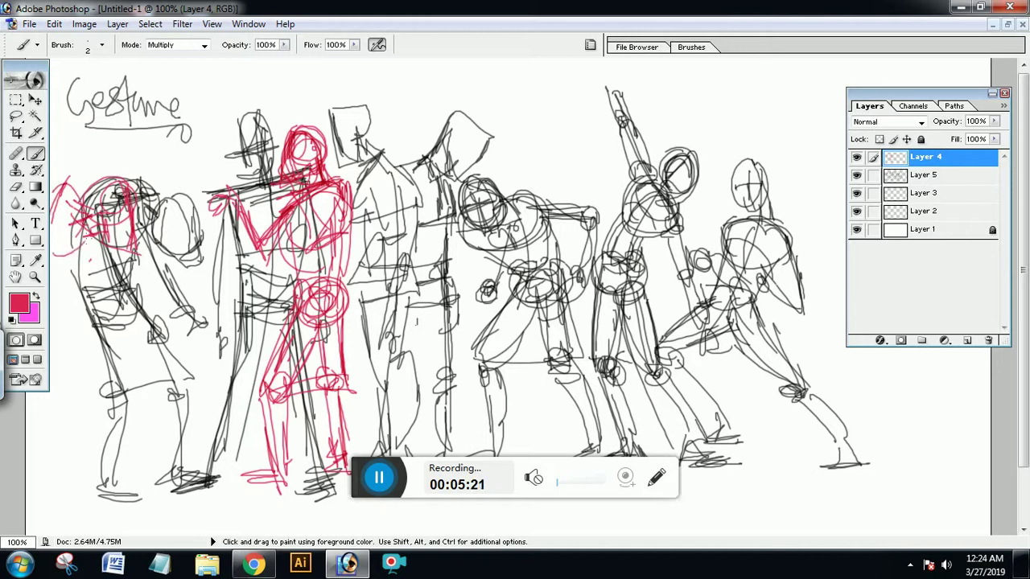
mouse_move(53, 192)
mouse_down()
mouse_move(84, 217)
mouse_move(73, 287)
mouse_up()
mouse_move(58, 354)
mouse_down()
mouse_move(91, 346)
mouse_move(87, 306)
mouse_move(58, 355)
mouse_move(79, 309)
mouse_up()
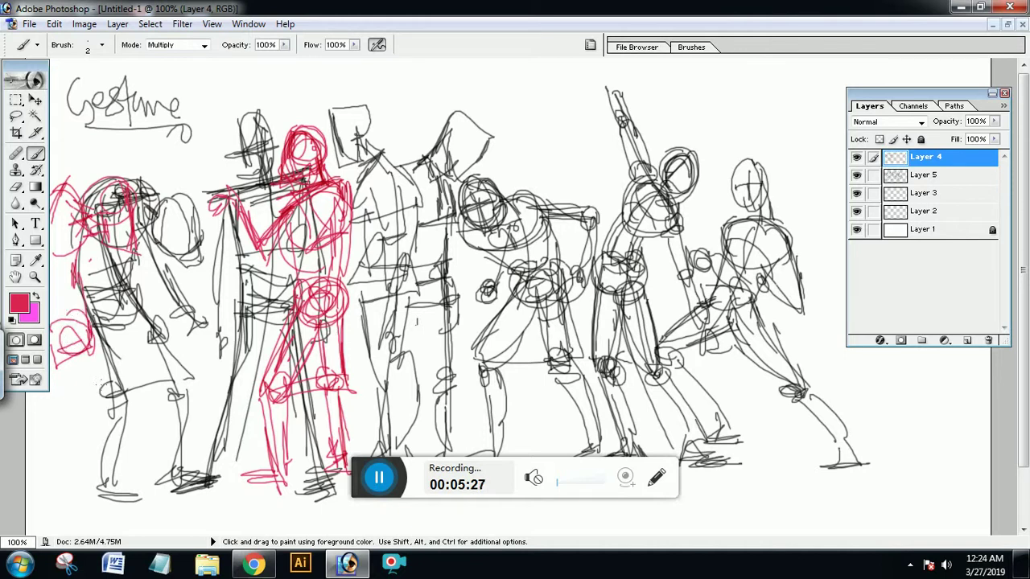
- Draw the leftmost red figure's long extended leg with foot, and its bent leg with a circular knee, shin and foot
drag(85, 348, 204, 489)
mouse_move(105, 327)
mouse_down()
mouse_move(206, 482)
mouse_move(250, 473)
mouse_up()
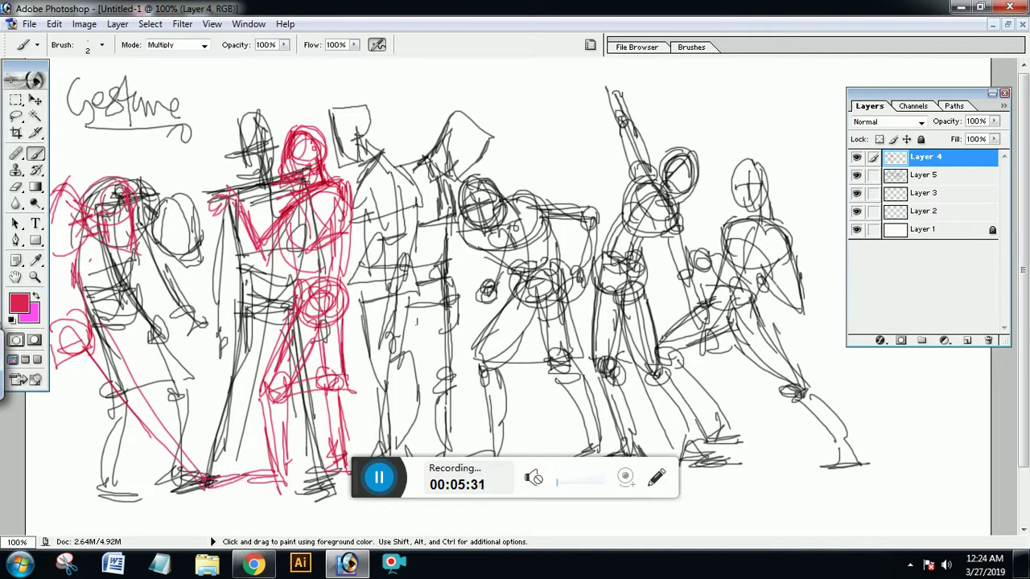
drag(79, 285, 182, 447)
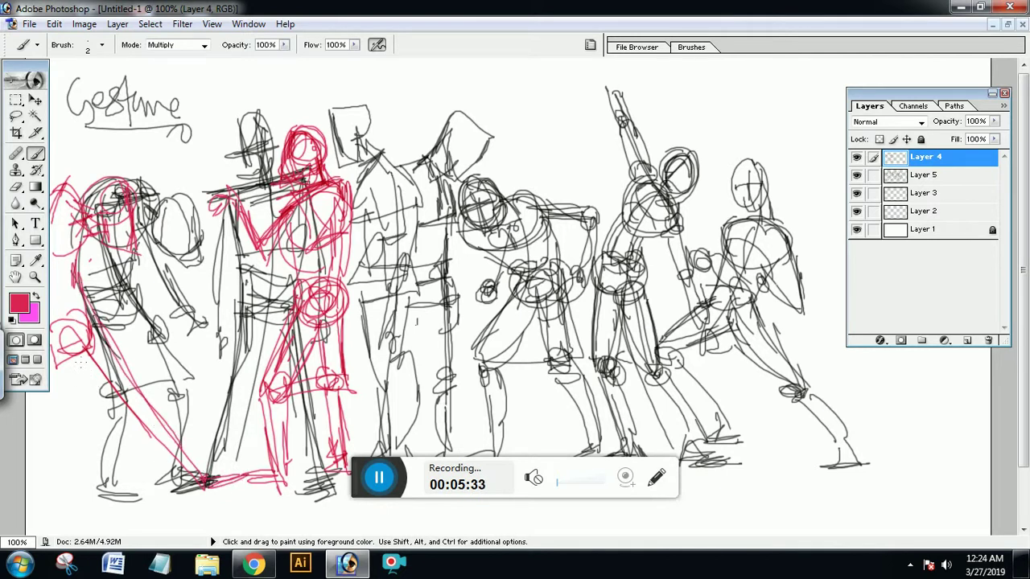
drag(72, 325, 101, 436)
drag(85, 359, 87, 385)
mouse_move(56, 347)
mouse_down()
mouse_move(90, 434)
mouse_move(83, 429)
mouse_move(40, 481)
mouse_up()
mouse_move(93, 447)
mouse_down()
mouse_move(32, 503)
mouse_move(97, 502)
mouse_up()
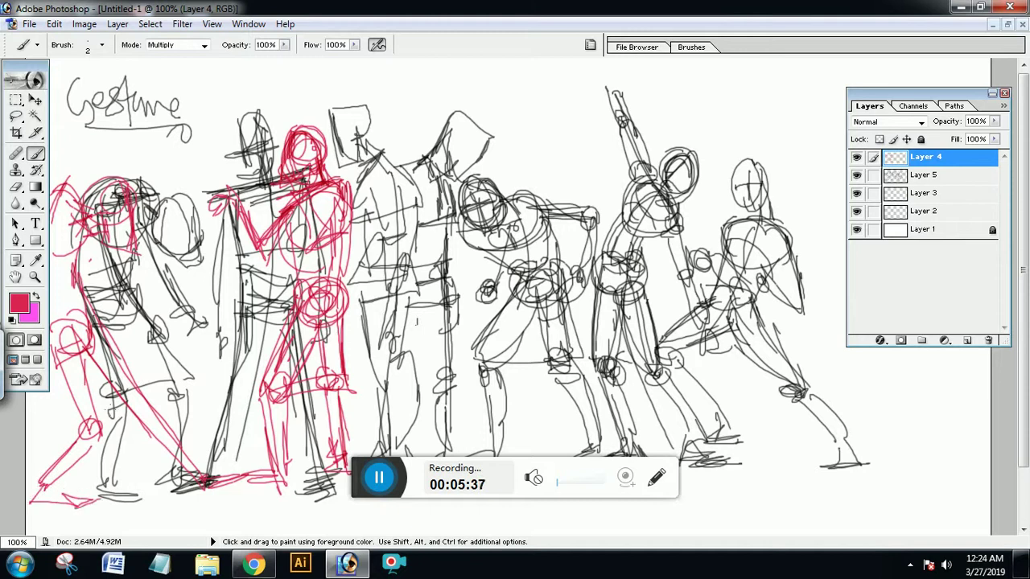
- Draw the leftmost red figure's arm with hand reaching forward, and restate its head and shoulder contours
mouse_move(66, 229)
mouse_down()
mouse_move(106, 314)
mouse_move(128, 335)
mouse_move(66, 226)
mouse_move(150, 295)
mouse_up()
drag(129, 203, 137, 263)
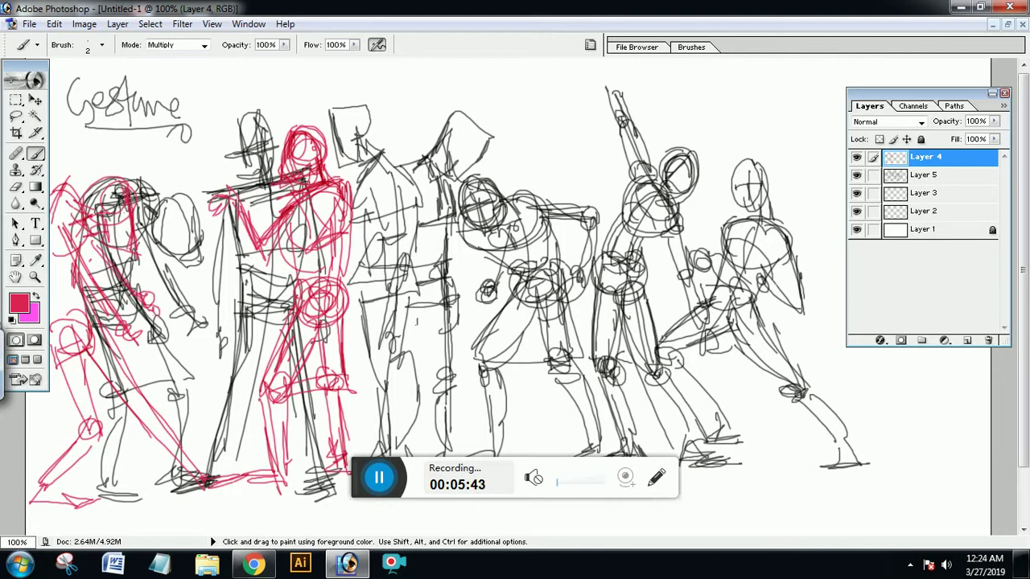
mouse_move(124, 185)
mouse_down()
mouse_move(96, 213)
mouse_move(127, 215)
mouse_move(133, 259)
mouse_up()
drag(106, 212, 108, 247)
drag(105, 235, 140, 251)
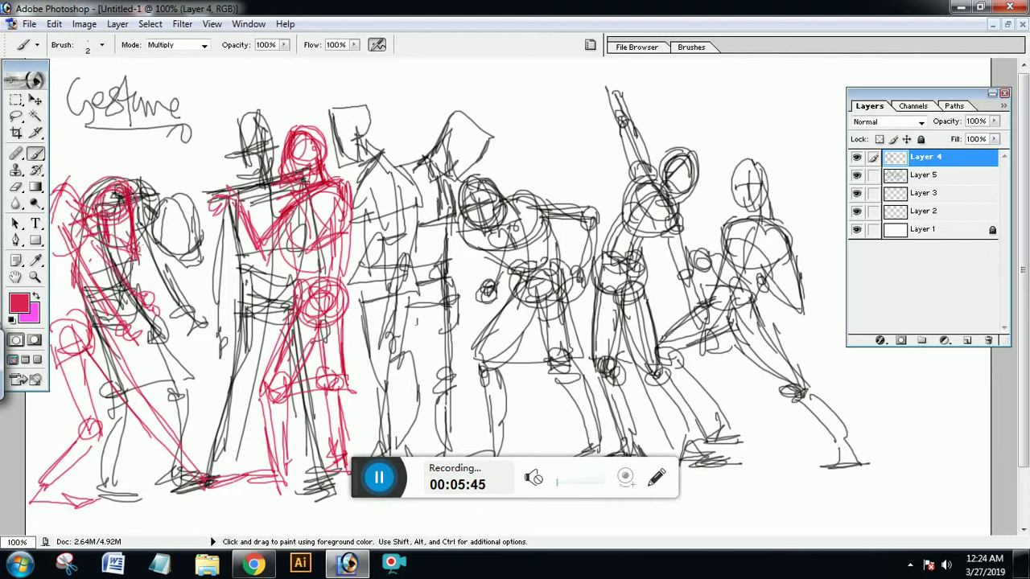
mouse_move(94, 205)
mouse_down()
mouse_move(71, 190)
mouse_move(56, 204)
mouse_up()
- Reinforce the leftmost red figure's pelvis and both legs, adding a circular knee on the extended leg and restating the bent leg's foot
mouse_move(93, 344)
mouse_down()
mouse_move(65, 338)
mouse_move(84, 331)
mouse_move(121, 392)
mouse_up()
drag(111, 353, 183, 473)
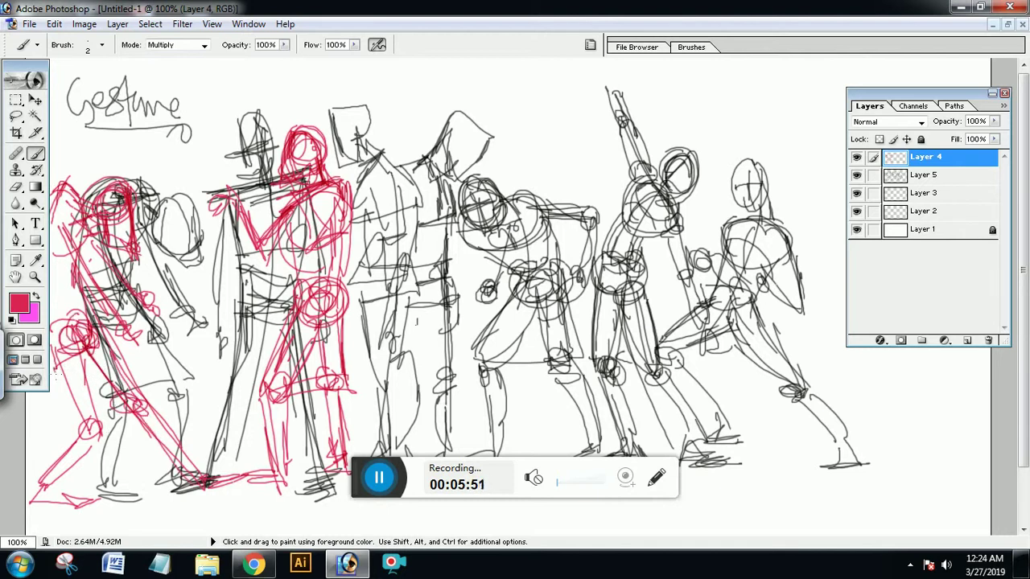
mouse_move(61, 375)
mouse_down()
mouse_move(91, 435)
mouse_move(76, 438)
mouse_up()
drag(80, 347, 82, 445)
mouse_move(78, 432)
mouse_down()
mouse_move(29, 501)
mouse_move(88, 504)
mouse_up()
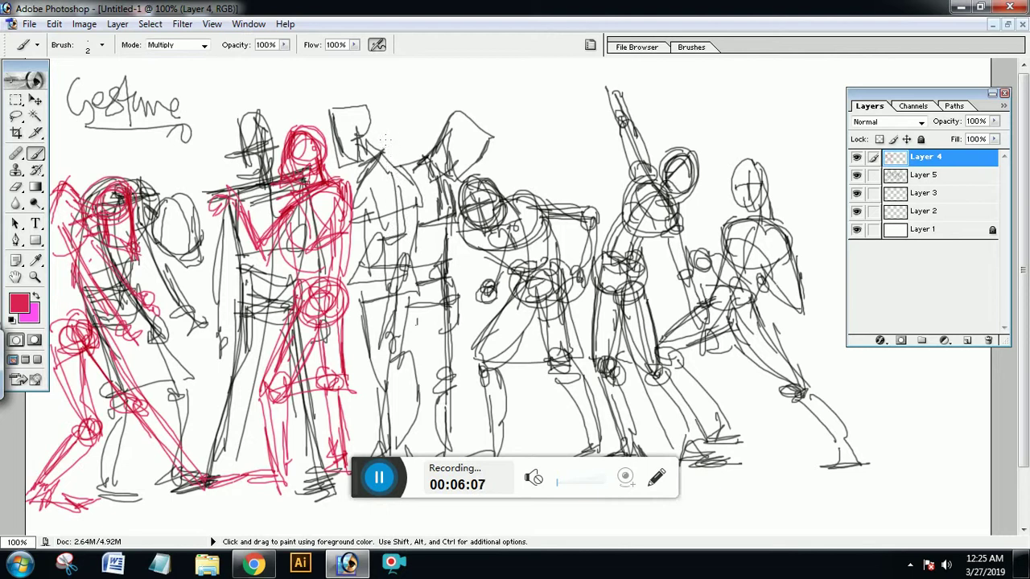
- Start a third red figure over the square-headed dark figure, drawing its oval head, neck, round ribcage and pelvis
mouse_move(378, 118)
mouse_down()
mouse_move(396, 163)
mouse_move(371, 153)
mouse_move(403, 174)
mouse_move(404, 231)
mouse_up()
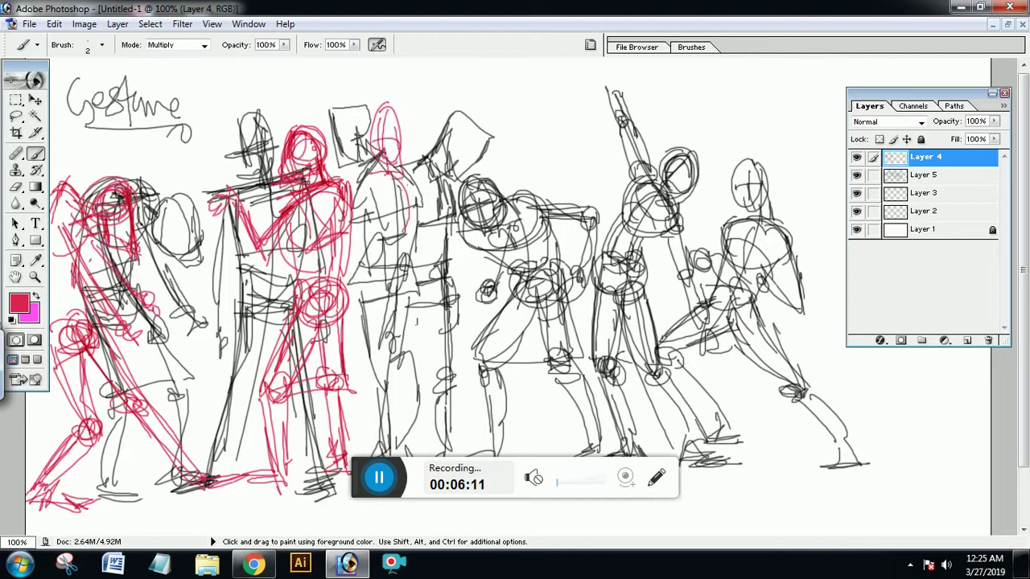
drag(404, 184, 413, 229)
mouse_move(380, 170)
mouse_down()
mouse_move(414, 225)
mouse_move(389, 238)
mouse_move(412, 227)
mouse_up()
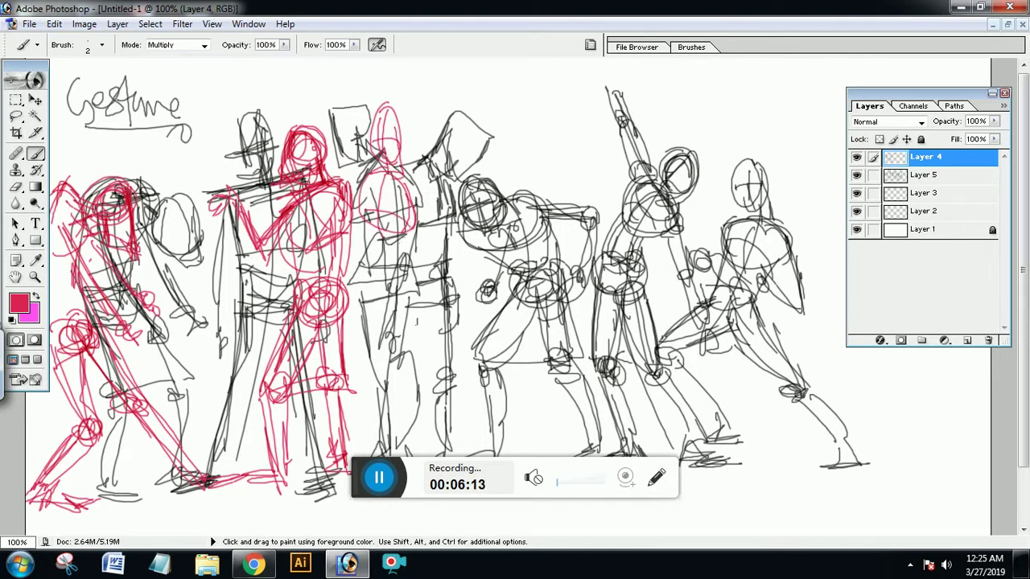
mouse_move(367, 184)
mouse_down()
mouse_move(364, 277)
mouse_move(408, 293)
mouse_up()
- Draw the third red figure's two thighs down to a knee guide line and restate its hips
mouse_move(407, 256)
mouse_down()
mouse_move(375, 291)
mouse_move(400, 360)
mouse_up()
mouse_move(367, 275)
mouse_down()
mouse_move(364, 352)
mouse_move(394, 349)
mouse_up()
drag(400, 276, 399, 386)
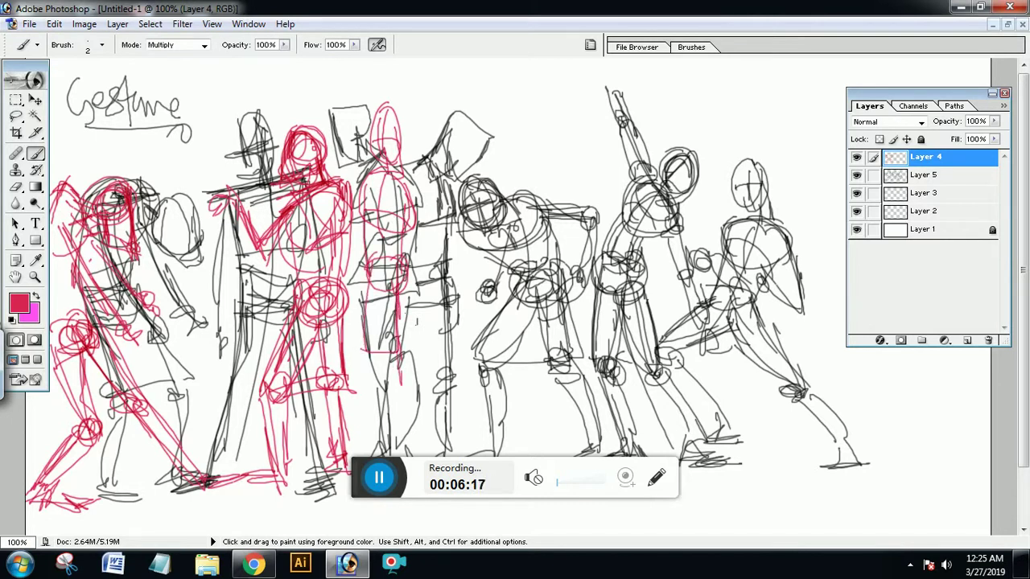
mouse_move(368, 269)
mouse_down()
mouse_move(355, 347)
mouse_move(381, 344)
mouse_up()
drag(402, 264, 390, 292)
- Draw the third red figure's lower legs and both feet
mouse_move(391, 291)
mouse_down()
mouse_move(383, 351)
mouse_move(398, 375)
mouse_move(407, 360)
mouse_move(392, 441)
mouse_up()
drag(417, 395, 414, 448)
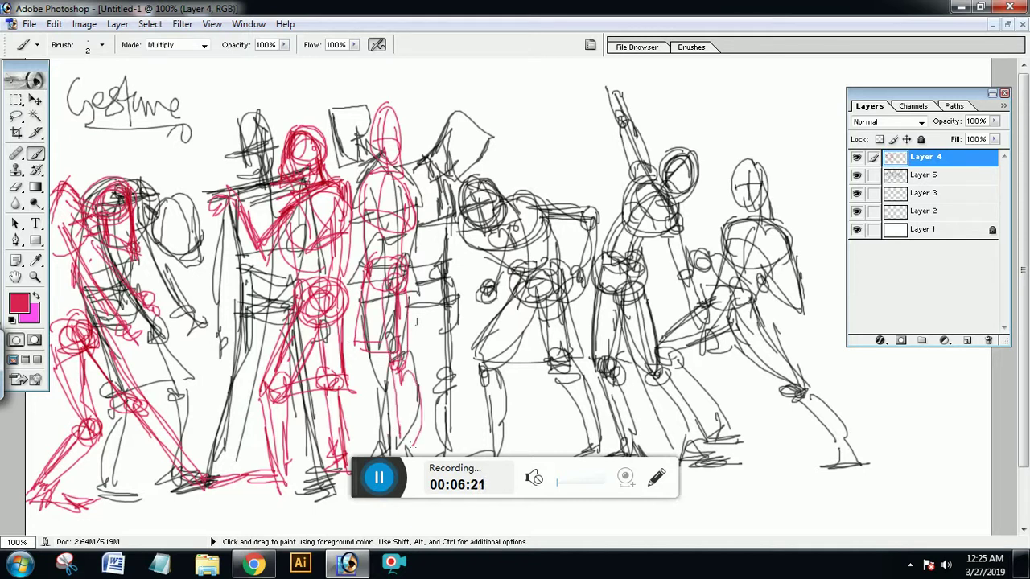
drag(365, 349, 372, 443)
drag(383, 404, 351, 453)
drag(348, 453, 383, 456)
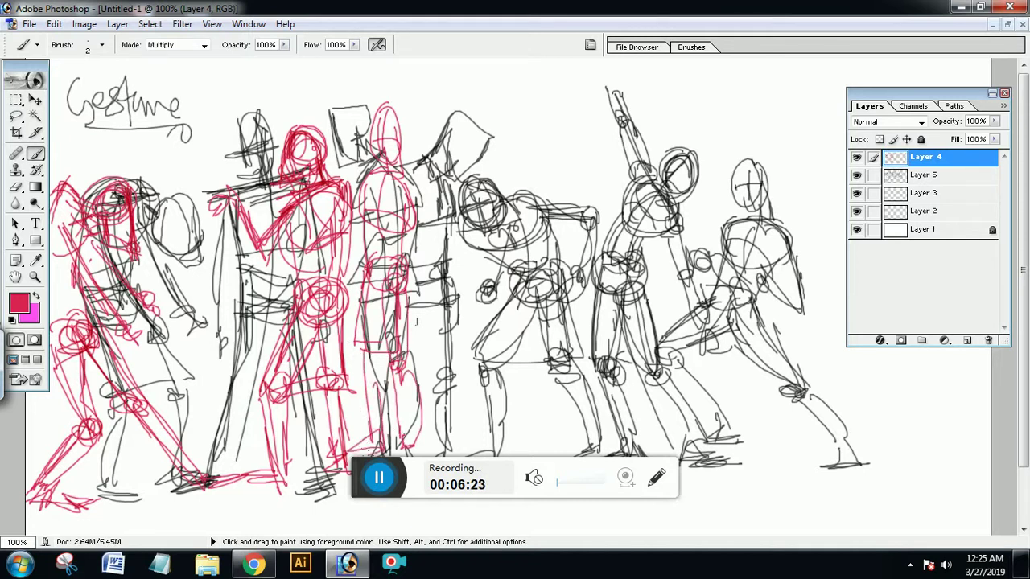
- Draw both hanging arms of the third red figure with a hand, and restate its ribcage
mouse_move(382, 173)
mouse_down()
mouse_move(362, 224)
mouse_move(411, 187)
mouse_move(421, 252)
mouse_up()
drag(417, 204, 417, 317)
drag(417, 278, 413, 312)
drag(408, 310, 419, 316)
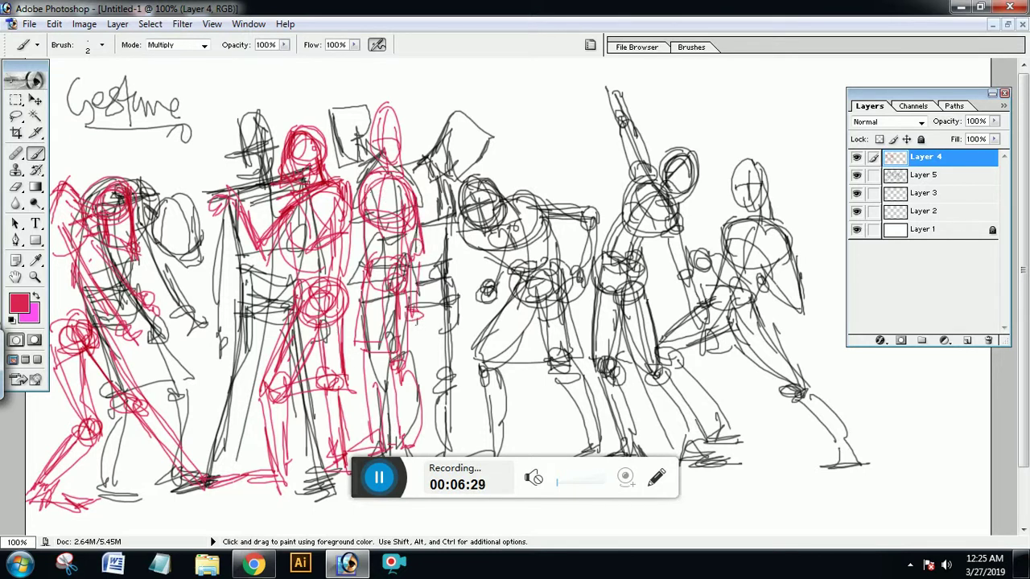
drag(358, 187, 353, 244)
drag(361, 208, 358, 253)
drag(354, 245, 359, 428)
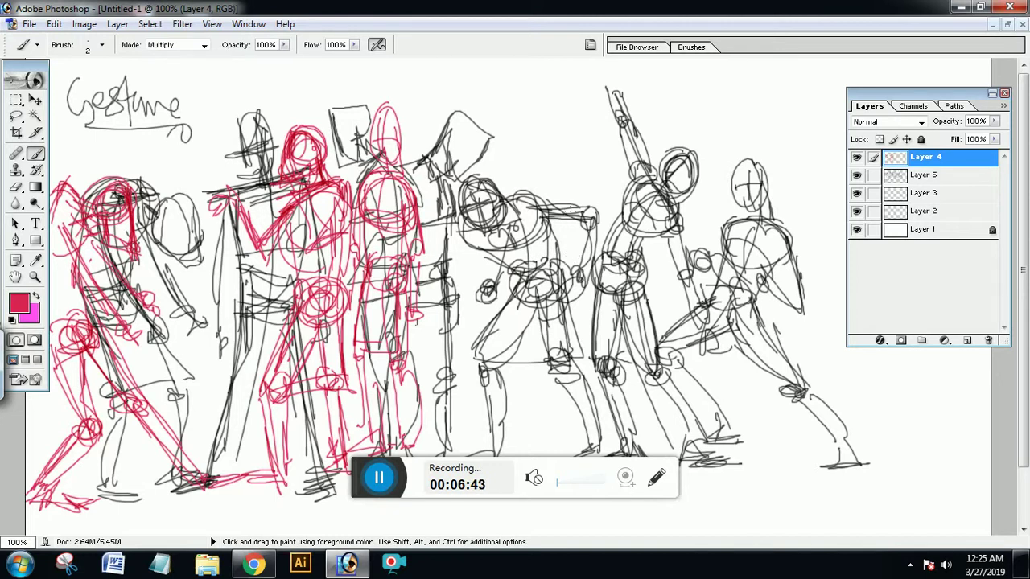
- Start a fourth red figure over the wide-stance dark figure, drawing its oval head, neck and round ribcage with centre lines
mouse_move(534, 158)
mouse_down()
mouse_move(528, 219)
mouse_move(539, 228)
mouse_move(566, 197)
mouse_move(548, 219)
mouse_move(544, 191)
mouse_up()
drag(540, 169, 549, 262)
mouse_move(541, 211)
mouse_down()
mouse_move(516, 243)
mouse_move(561, 257)
mouse_move(569, 223)
mouse_up()
mouse_move(544, 229)
mouse_down()
mouse_move(548, 257)
mouse_move(556, 245)
mouse_up()
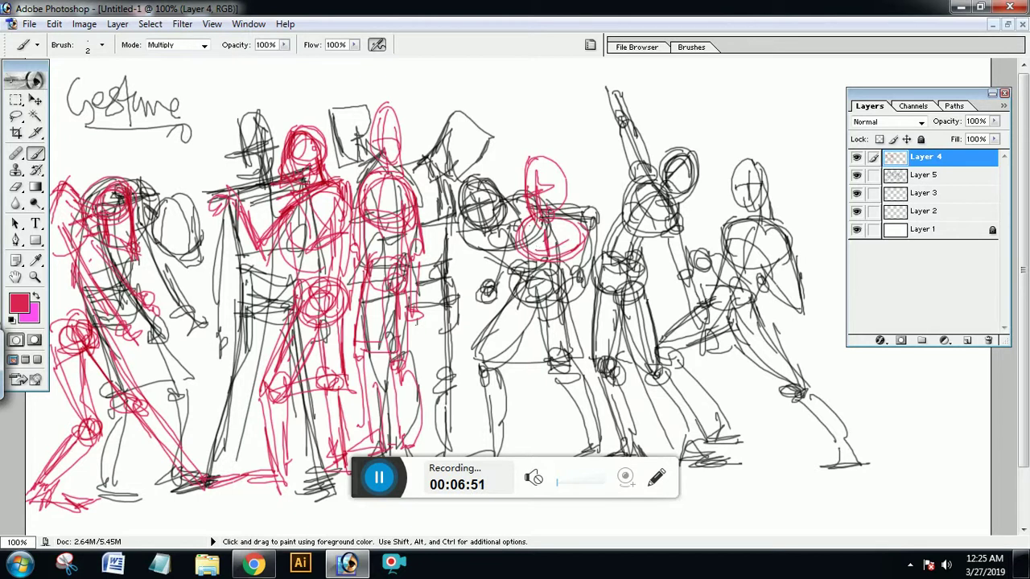
- Draw the fourth red figure's outstretched arm over the dark round head, plus its slanted waist and round pelvis
drag(508, 199, 518, 227)
mouse_move(512, 197)
mouse_down()
mouse_move(496, 184)
mouse_move(448, 244)
mouse_move(465, 225)
mouse_up()
drag(457, 243, 460, 263)
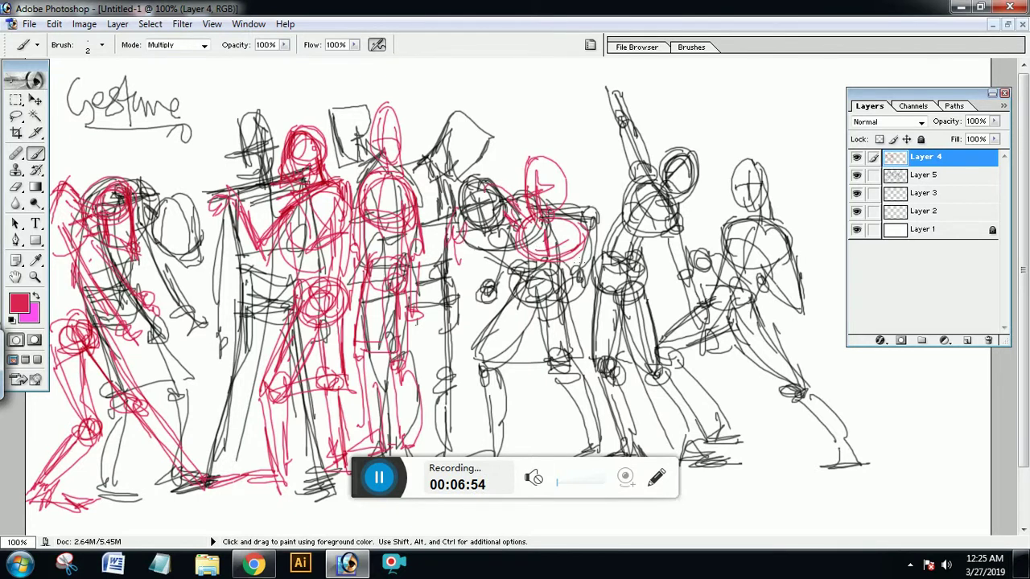
drag(516, 240, 571, 315)
mouse_move(574, 240)
mouse_down()
mouse_move(597, 293)
mouse_move(582, 314)
mouse_move(603, 309)
mouse_move(605, 265)
mouse_move(597, 275)
mouse_up()
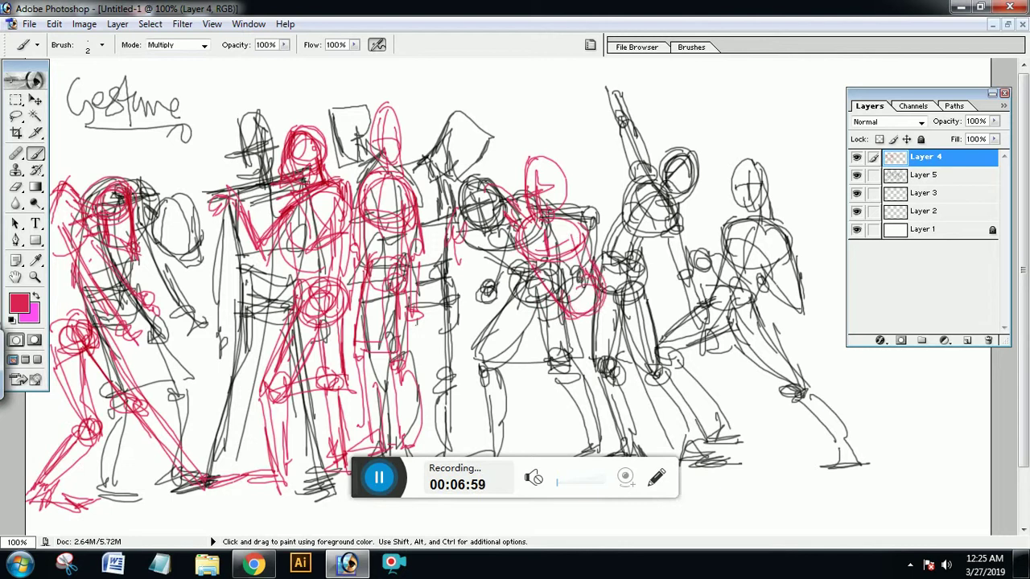
- Draw the fourth red figure's two legs in a wide stance, with knee circles and lower legs reaching the ground
mouse_move(589, 318)
mouse_down()
mouse_move(576, 290)
mouse_move(599, 273)
mouse_move(517, 396)
mouse_up()
drag(591, 321, 543, 389)
mouse_move(541, 361)
mouse_down()
mouse_move(531, 378)
mouse_move(549, 396)
mouse_up()
drag(533, 356, 477, 449)
drag(542, 385, 523, 422)
drag(525, 424, 470, 452)
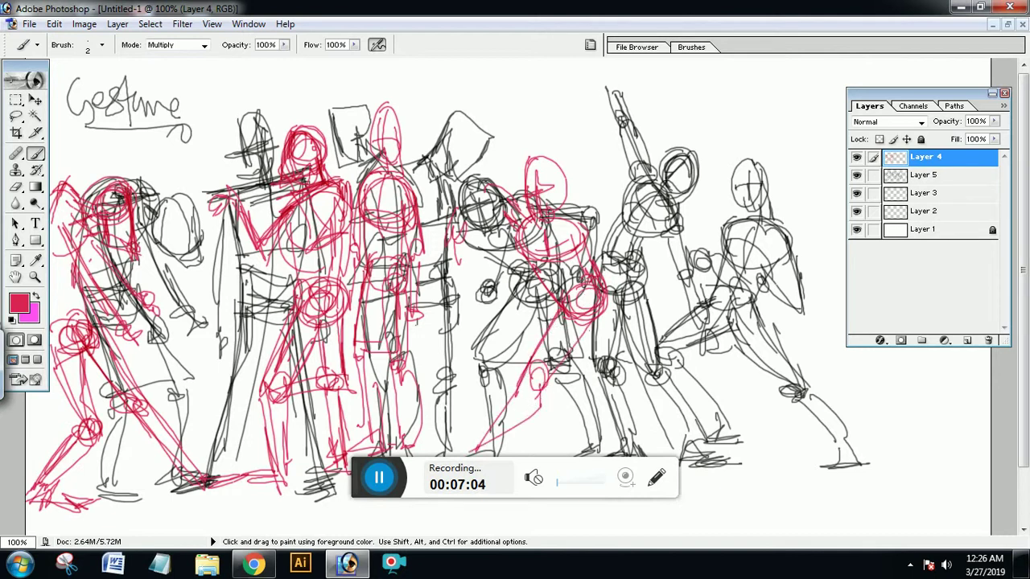
mouse_move(591, 307)
mouse_down()
mouse_move(601, 372)
mouse_move(618, 347)
mouse_move(618, 390)
mouse_move(673, 451)
mouse_up()
mouse_move(628, 376)
mouse_down()
mouse_move(666, 447)
mouse_move(685, 449)
mouse_up()
drag(565, 304, 580, 327)
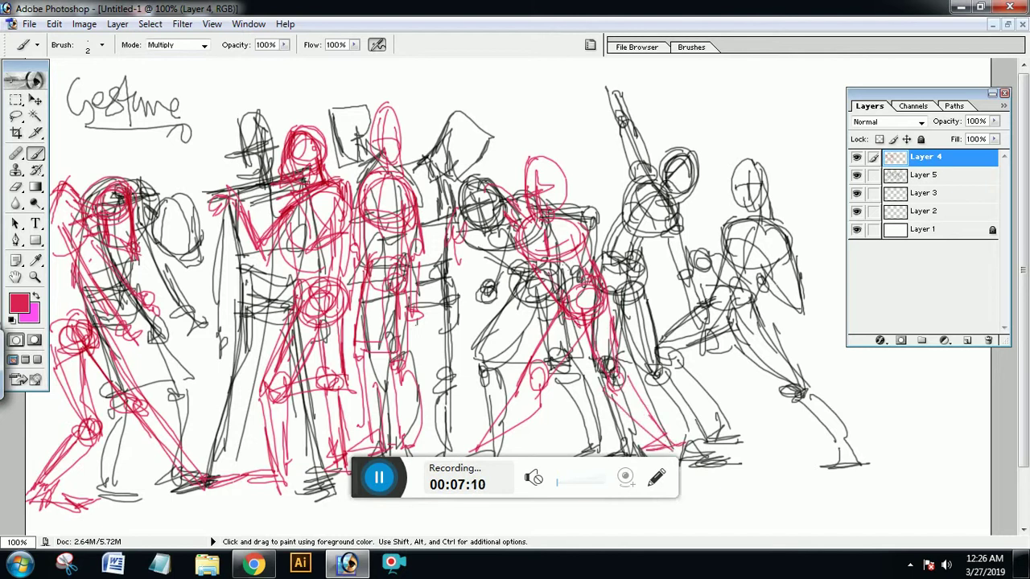
- Restate the fourth red figure's waist and hips and thicken the lines of its forward leg down to the shin
mouse_move(537, 245)
mouse_down()
mouse_move(571, 304)
mouse_move(552, 328)
mouse_move(595, 325)
mouse_move(601, 313)
mouse_up()
drag(542, 327, 519, 395)
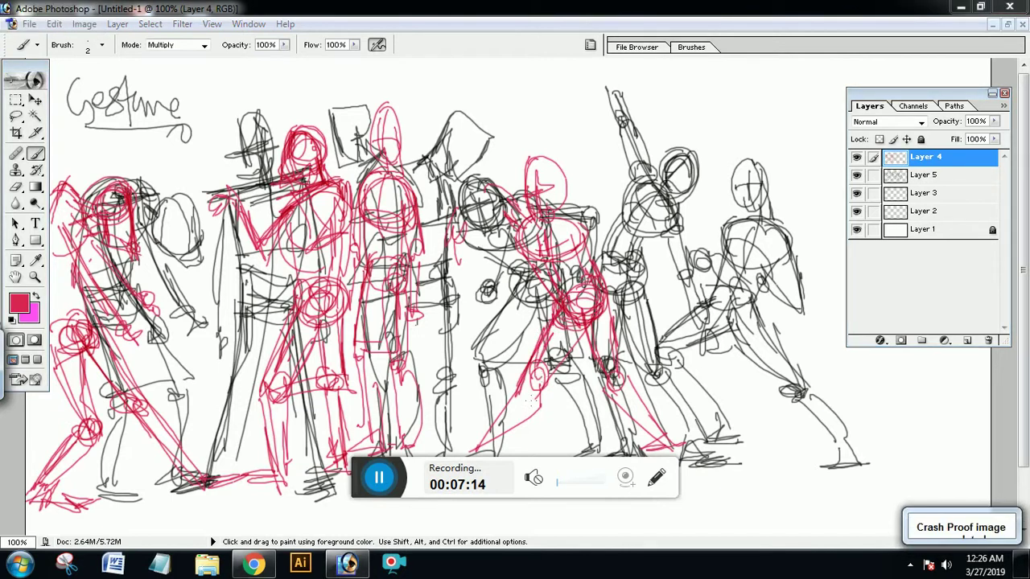
drag(574, 332, 527, 404)
mouse_move(540, 382)
mouse_down()
mouse_move(532, 418)
mouse_move(490, 445)
mouse_up()
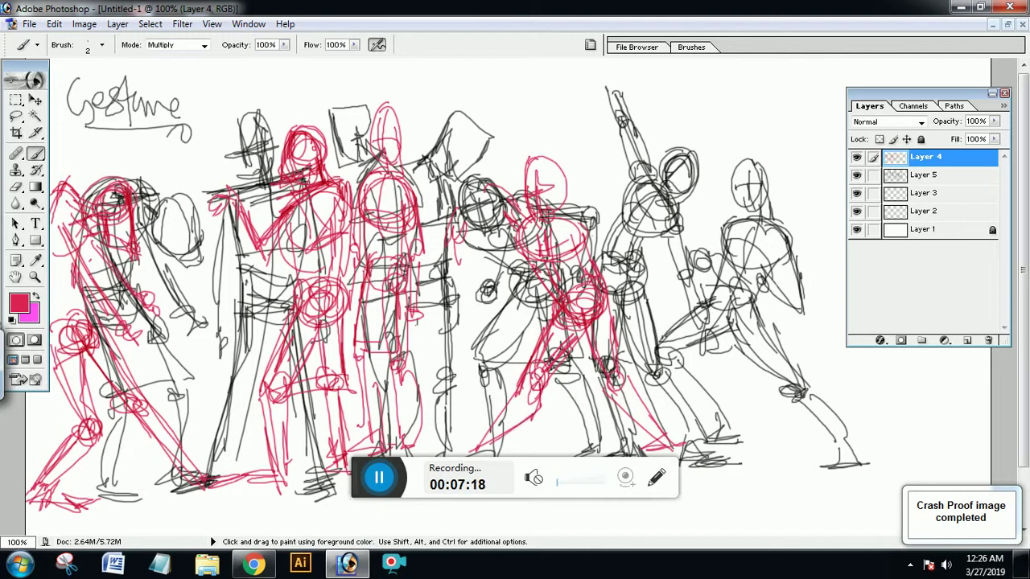
- Draw the fourth red figure's second arm bent to the hip with an elbow circle, and restate its head and neck
mouse_move(590, 227)
mouse_down()
mouse_move(608, 270)
mouse_move(570, 286)
mouse_move(563, 302)
mouse_up()
drag(568, 288, 590, 305)
drag(595, 229, 605, 250)
mouse_move(611, 267)
mouse_down()
mouse_move(621, 287)
mouse_move(603, 274)
mouse_up()
drag(594, 289, 563, 312)
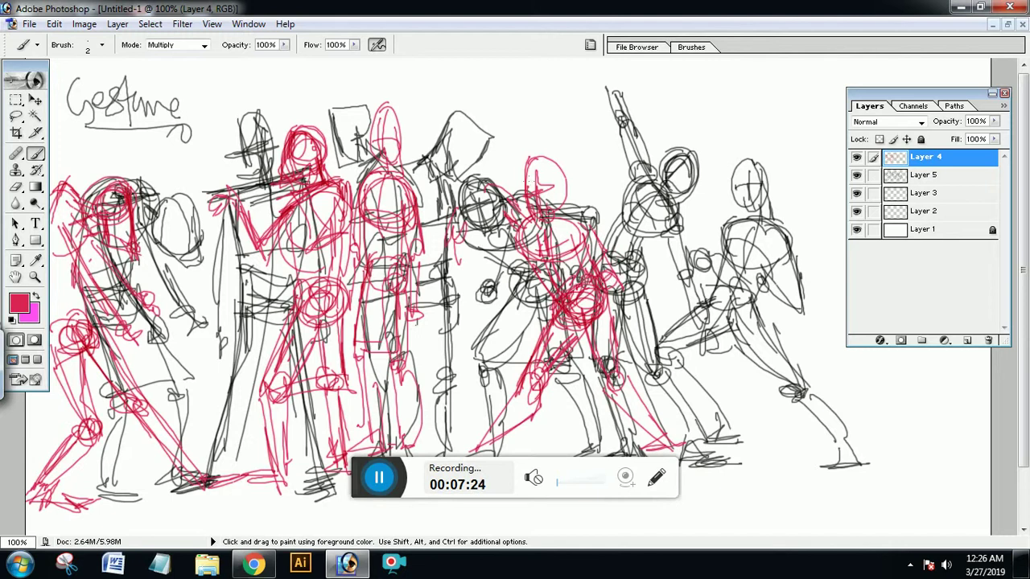
mouse_move(540, 156)
mouse_down()
mouse_move(525, 196)
mouse_move(532, 211)
mouse_up()
mouse_move(541, 164)
mouse_down()
mouse_move(528, 212)
mouse_move(555, 211)
mouse_move(547, 193)
mouse_move(565, 207)
mouse_up()
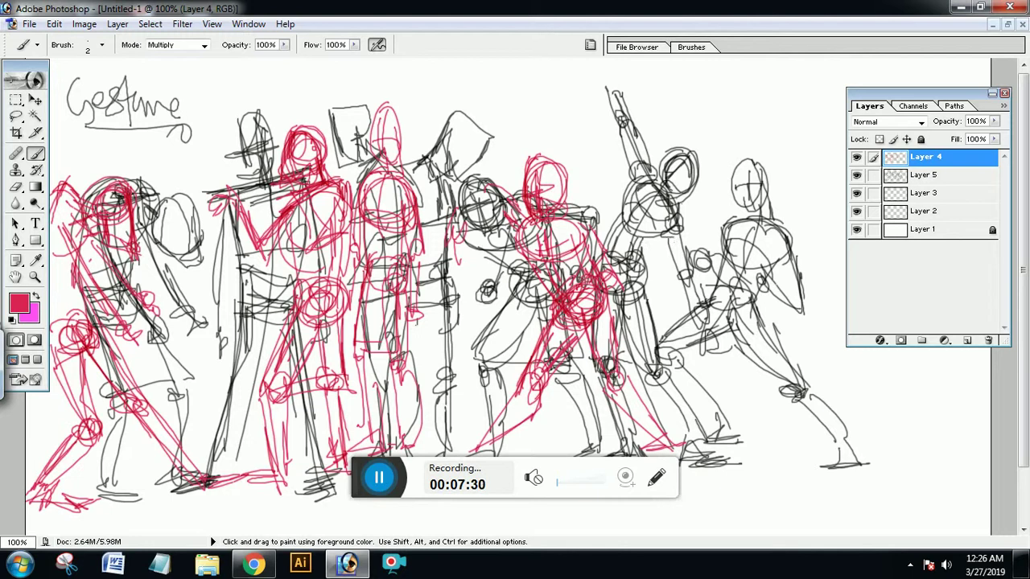
- Start a fifth red figure by the raised-arm dark figure, drawing its head, diagonal arm line, ribcage, pelvis, legs and foot
mouse_move(635, 153)
mouse_down()
mouse_move(646, 178)
mouse_move(618, 167)
mouse_move(638, 158)
mouse_up()
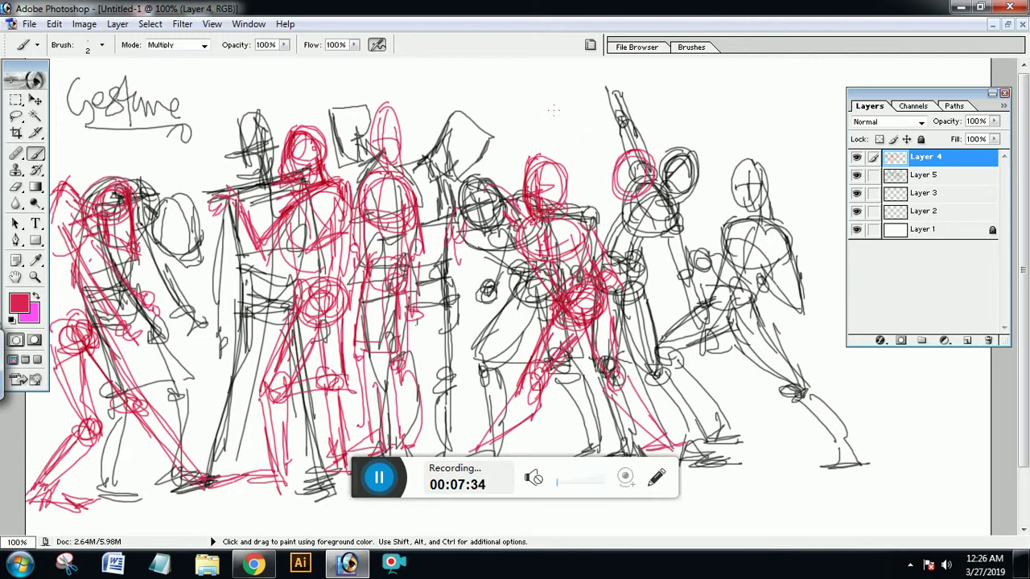
drag(553, 112, 727, 304)
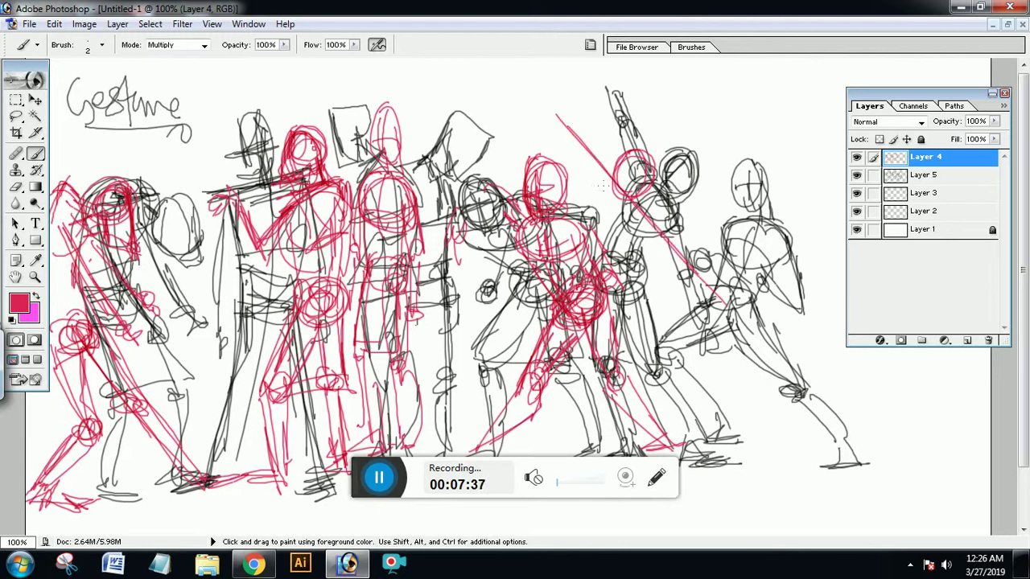
mouse_move(602, 185)
mouse_down()
mouse_move(587, 227)
mouse_move(620, 194)
mouse_move(602, 251)
mouse_move(606, 234)
mouse_move(635, 323)
mouse_up()
mouse_move(639, 274)
mouse_down()
mouse_move(627, 309)
mouse_move(692, 420)
mouse_up()
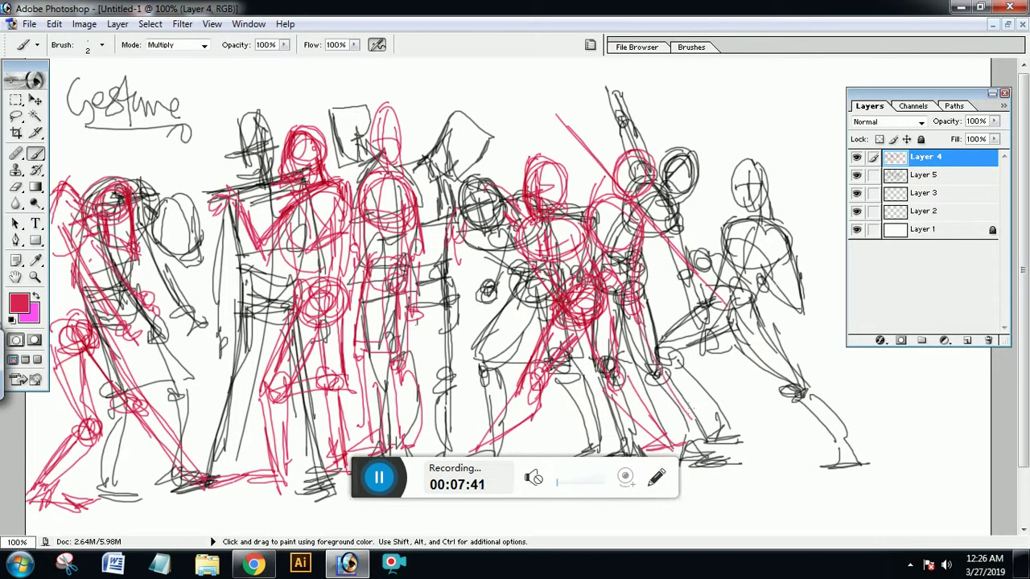
drag(651, 335, 711, 438)
mouse_move(712, 438)
mouse_down()
mouse_move(728, 422)
mouse_move(705, 444)
mouse_up()
- Build up the fifth red figure's raised and lowered arms with joint and hand circles, and restate its head and torso
mouse_move(648, 228)
mouse_down()
mouse_move(683, 271)
mouse_move(678, 248)
mouse_move(686, 273)
mouse_move(710, 301)
mouse_up()
drag(722, 289, 738, 332)
mouse_move(597, 181)
mouse_down()
mouse_move(605, 195)
mouse_move(550, 115)
mouse_up()
mouse_move(551, 115)
mouse_down()
mouse_move(570, 130)
mouse_move(540, 103)
mouse_up()
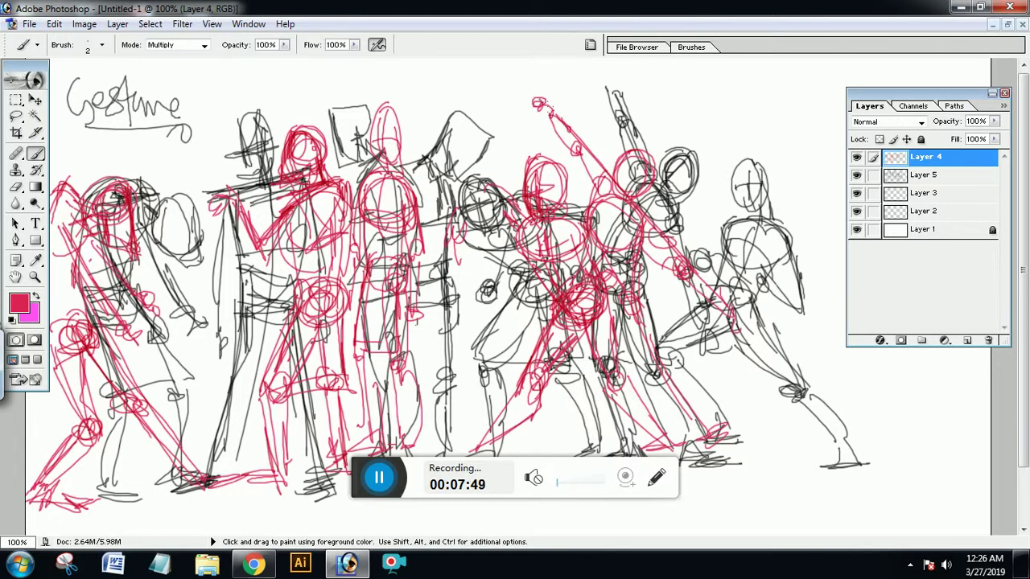
mouse_move(644, 154)
mouse_down()
mouse_move(618, 175)
mouse_move(654, 166)
mouse_up()
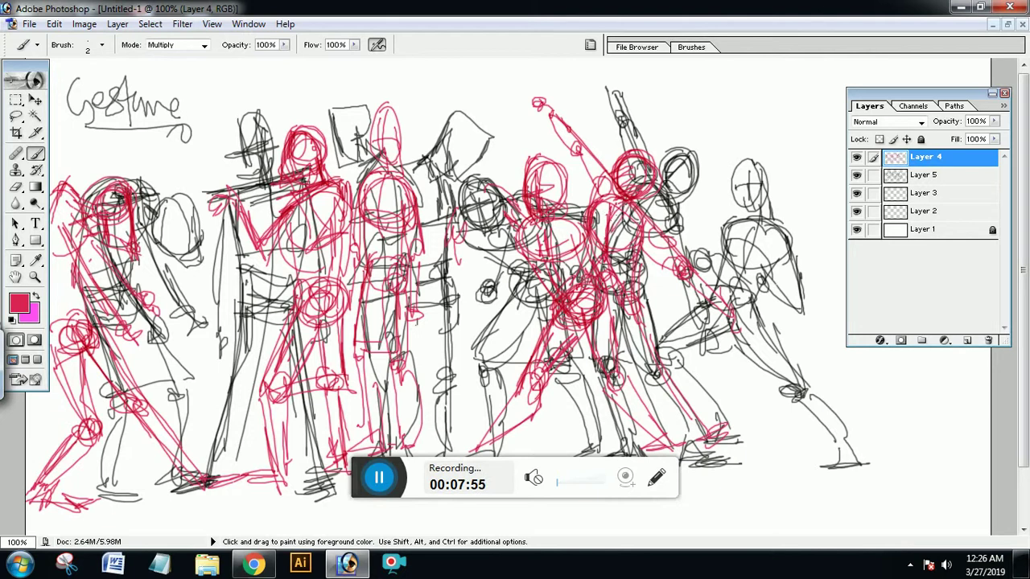
mouse_move(612, 216)
mouse_down()
mouse_move(614, 289)
mouse_move(635, 328)
mouse_up()
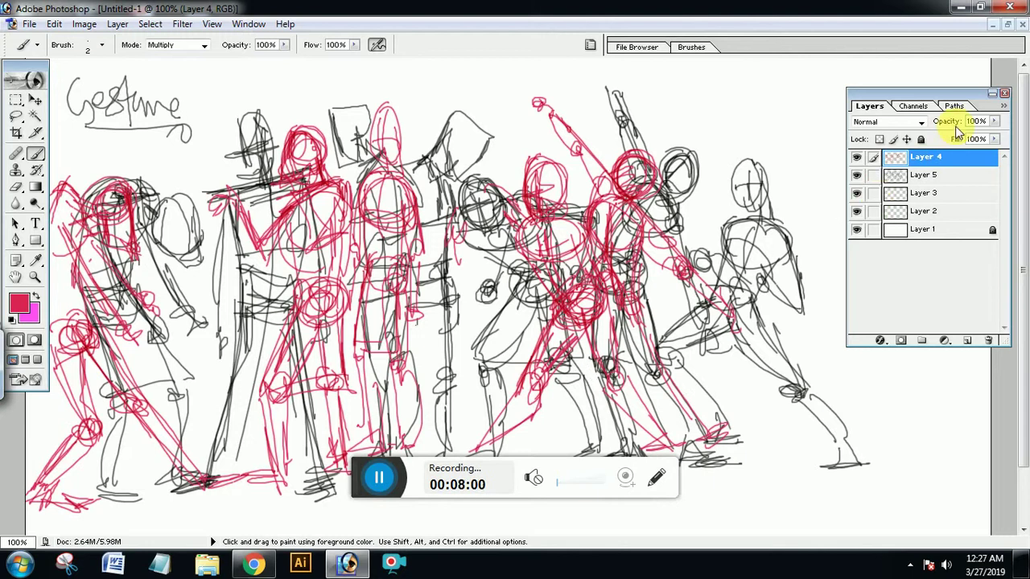
- Collapse the layer list and start a sixth red figure beside the last dark figure, drawing its head, shoulders and torso sides
click(992, 93)
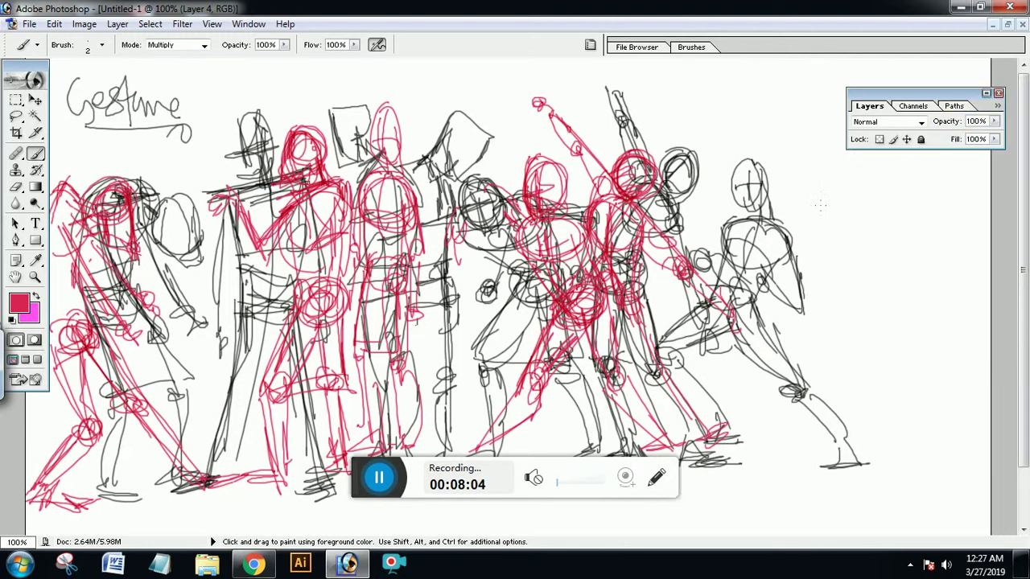
mouse_move(825, 190)
mouse_down()
mouse_move(840, 230)
mouse_move(845, 307)
mouse_move(790, 379)
mouse_up()
mouse_move(803, 195)
mouse_down()
mouse_move(828, 202)
mouse_move(805, 185)
mouse_move(845, 242)
mouse_move(845, 268)
mouse_up()
drag(799, 218, 793, 265)
mouse_move(837, 215)
mouse_down()
mouse_move(865, 241)
mouse_move(851, 323)
mouse_up()
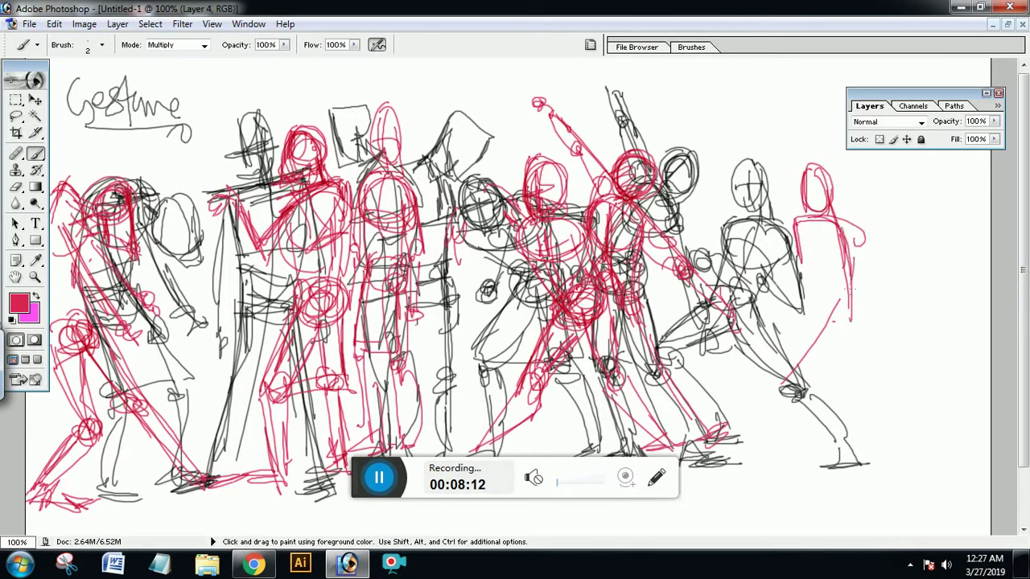
- Draw the sixth red figure's pelvis and two striding legs, with a front knee circle and both feet
mouse_move(808, 241)
mouse_down()
mouse_move(823, 346)
mouse_move(794, 390)
mouse_up()
drag(818, 322, 790, 372)
drag(838, 316, 787, 384)
mouse_move(813, 343)
mouse_down()
mouse_move(792, 391)
mouse_move(781, 391)
mouse_move(740, 441)
mouse_up()
mouse_move(785, 390)
mouse_down()
mouse_move(742, 461)
mouse_move(756, 456)
mouse_up()
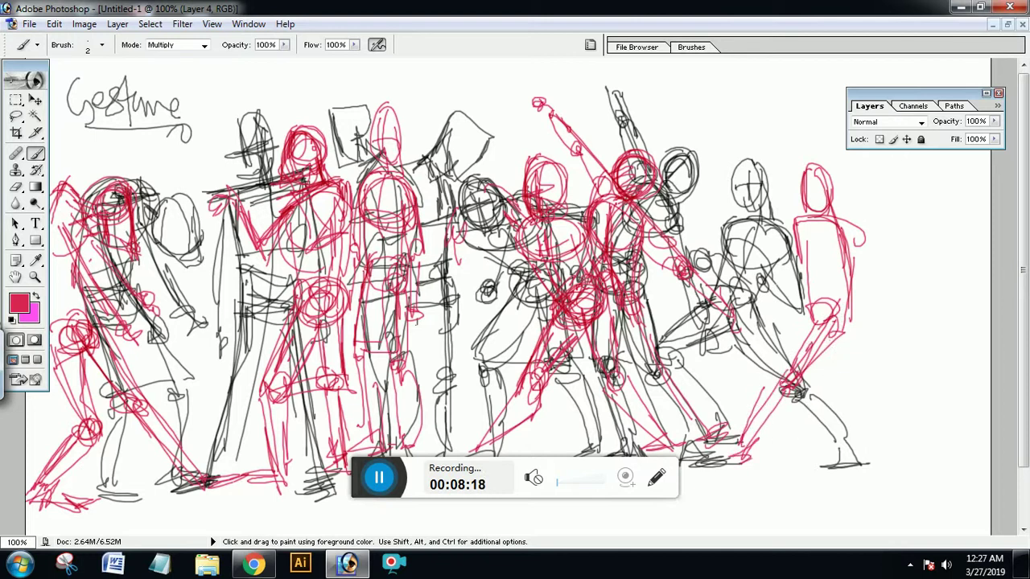
drag(830, 341, 862, 383)
drag(852, 327, 885, 440)
mouse_move(878, 393)
mouse_down()
mouse_move(901, 441)
mouse_move(932, 443)
mouse_up()
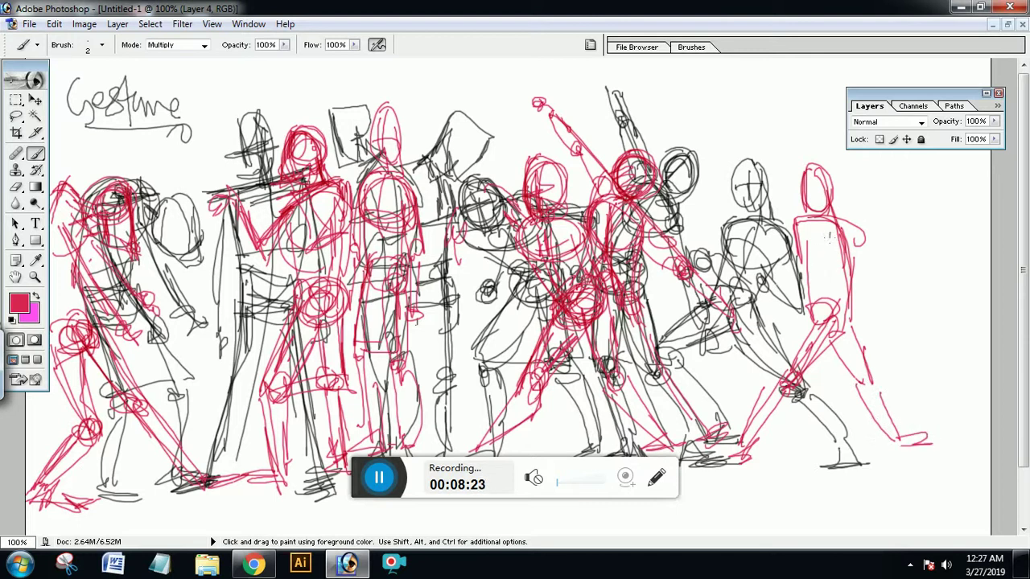
- Refine the sixth red figure's torso and shoulder line, and draw a second head beside its first oval head
mouse_move(829, 237)
mouse_down()
mouse_move(848, 243)
mouse_move(809, 292)
mouse_up()
drag(800, 214, 848, 245)
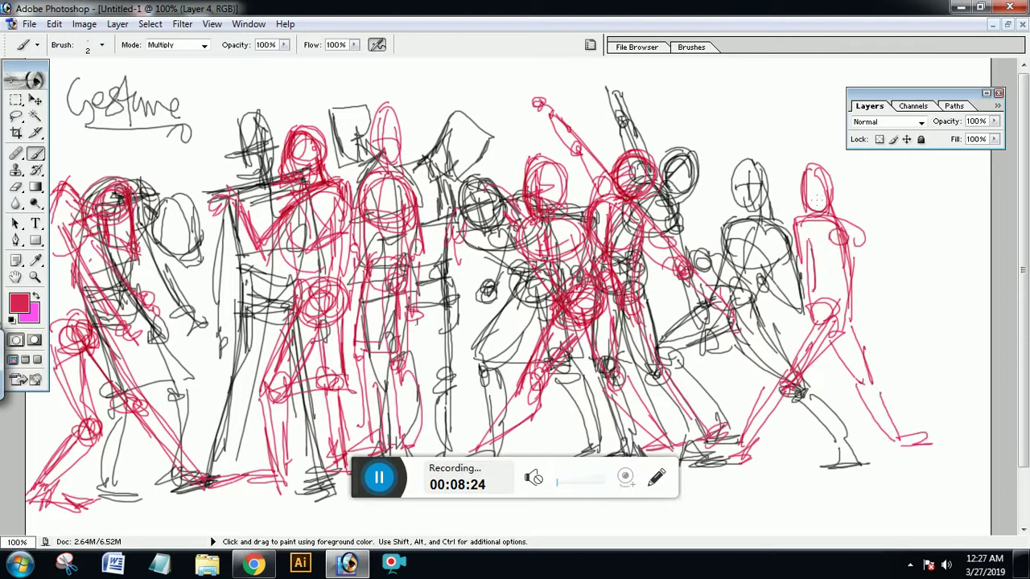
mouse_move(816, 199)
mouse_down()
mouse_move(841, 166)
mouse_move(853, 169)
mouse_move(846, 220)
mouse_up()
drag(821, 166, 819, 211)
drag(817, 205, 851, 214)
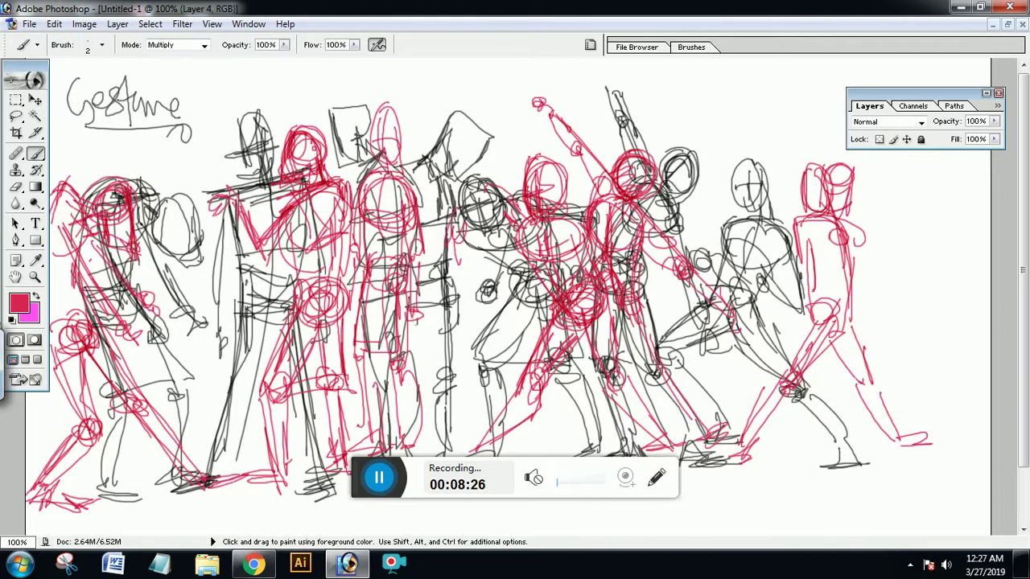
mouse_move(821, 174)
mouse_down()
mouse_move(837, 211)
mouse_move(817, 215)
mouse_up()
mouse_move(793, 216)
mouse_down()
mouse_move(840, 217)
mouse_move(825, 288)
mouse_up()
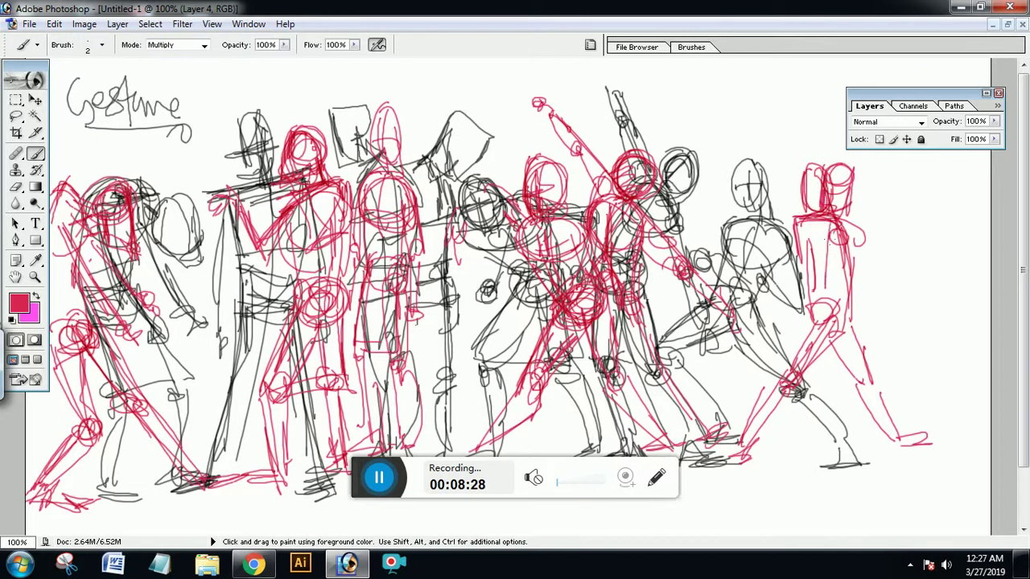
- Draw the sixth red figure's bent arm, with an elbow circle and a round fist held out behind the torso
drag(827, 240, 829, 270)
mouse_move(840, 245)
mouse_down()
mouse_move(840, 291)
mouse_move(882, 253)
mouse_up()
drag(832, 277, 881, 251)
mouse_move(869, 259)
mouse_down()
mouse_move(883, 246)
mouse_move(845, 285)
mouse_up()
mouse_move(829, 226)
mouse_down()
mouse_move(827, 293)
mouse_move(845, 290)
mouse_move(880, 242)
mouse_up()
drag(871, 256, 891, 249)
drag(864, 269, 877, 261)
- Restate the sixth red figure's torso, other arm and hips, and build up its rear leg with contour lines, knee and foot
mouse_move(796, 219)
mouse_down()
mouse_move(792, 280)
mouse_move(808, 290)
mouse_up()
mouse_move(810, 224)
mouse_down()
mouse_move(803, 253)
mouse_move(814, 293)
mouse_up()
drag(820, 235, 821, 291)
mouse_move(807, 253)
mouse_down()
mouse_move(803, 304)
mouse_move(846, 324)
mouse_move(802, 328)
mouse_move(761, 417)
mouse_up()
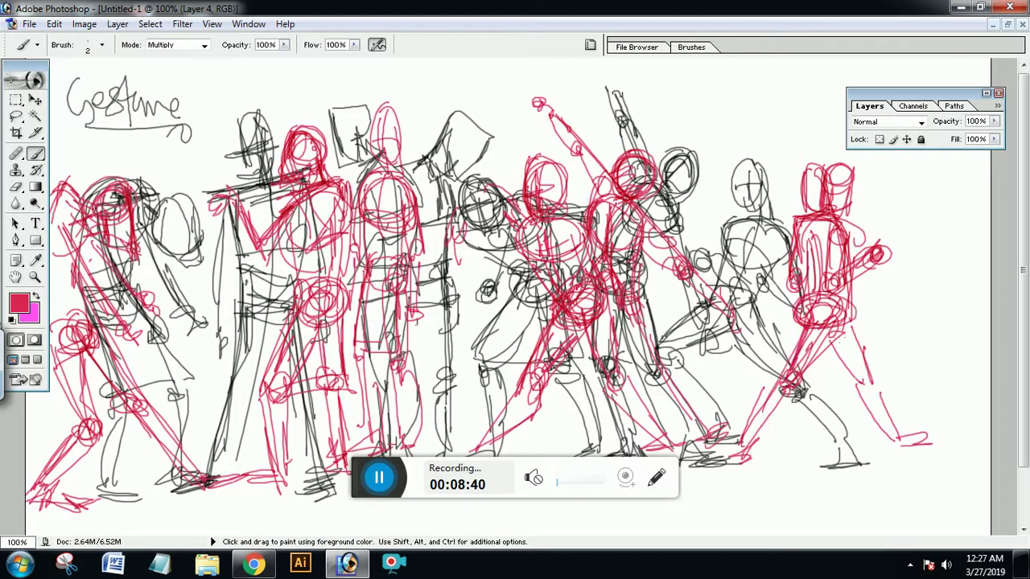
mouse_move(837, 314)
mouse_down()
mouse_move(862, 376)
mouse_move(880, 391)
mouse_move(888, 452)
mouse_move(943, 449)
mouse_up()
- Erase the sixth red figure's first oval head and restate the remaining head with heavier red brush strokes
key(e)
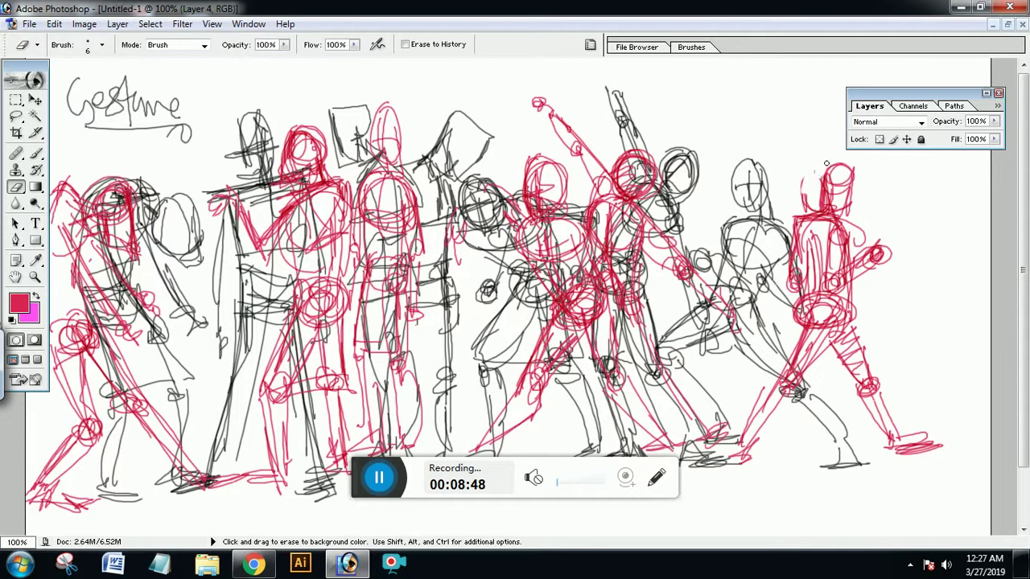
mouse_move(809, 203)
mouse_down()
mouse_move(805, 174)
mouse_move(844, 191)
mouse_move(851, 206)
mouse_move(812, 214)
mouse_move(835, 222)
mouse_up()
key(b)
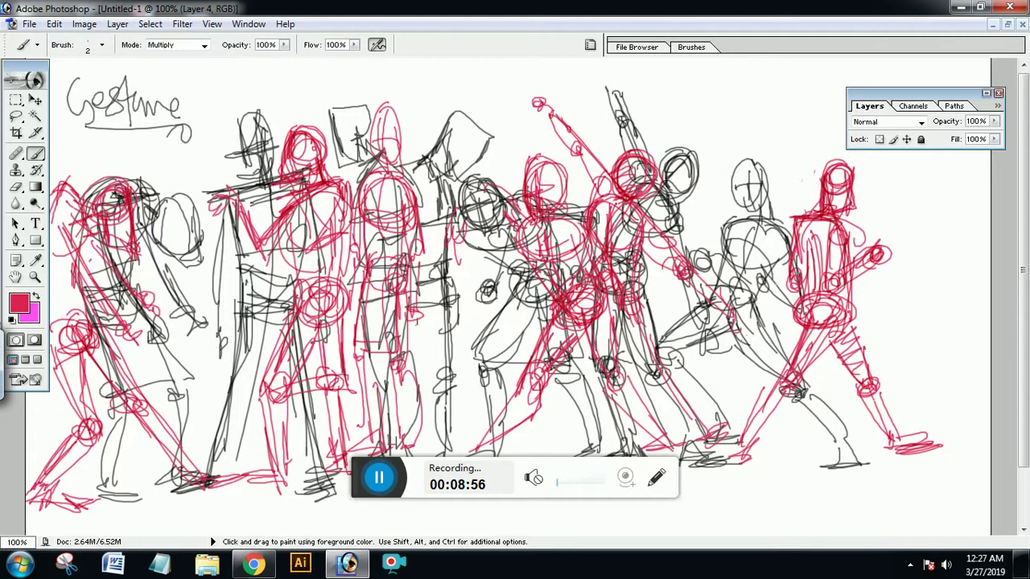
key(space)
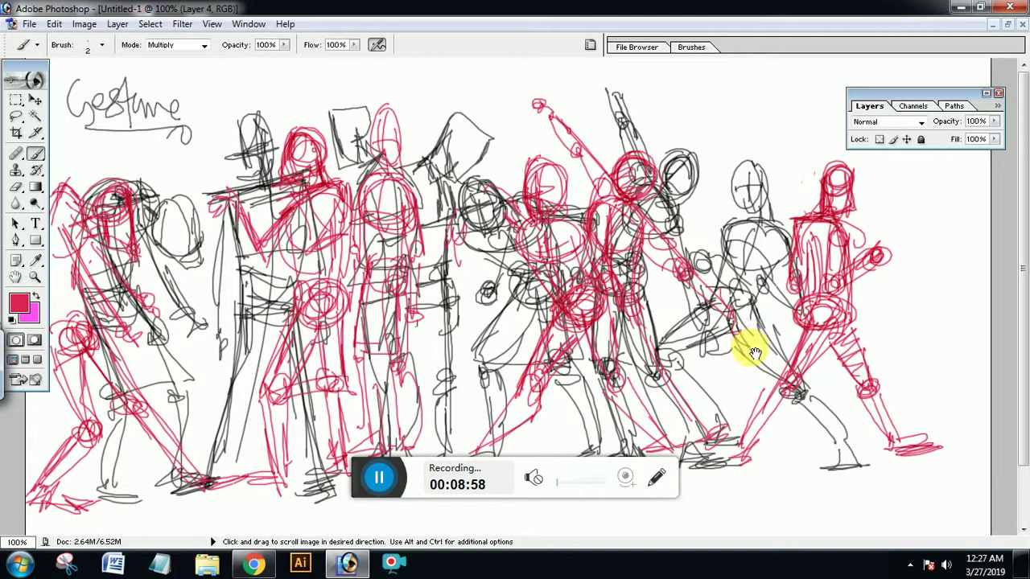